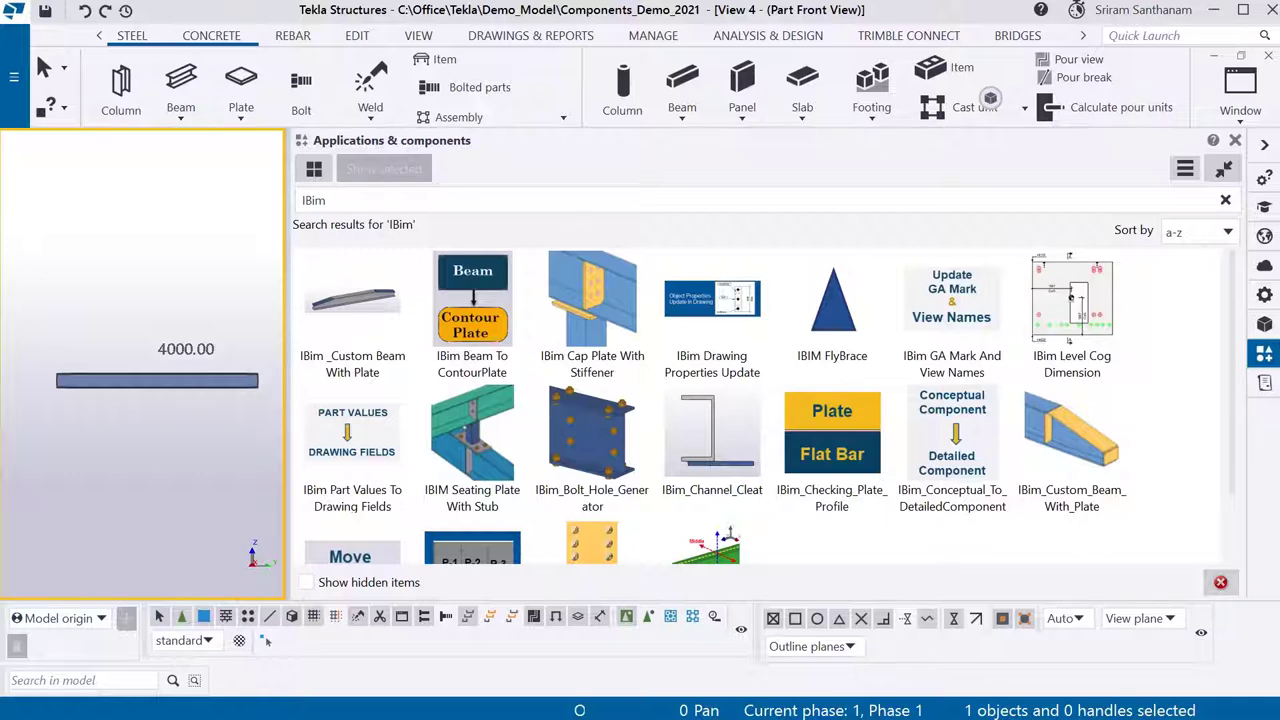
Step: Apply the IBim Custom Beam component to the beam end and show it in 3D
{"action": "left_click_drag", "start_coordinate": [288, 360], "coordinate": [872, 360]}
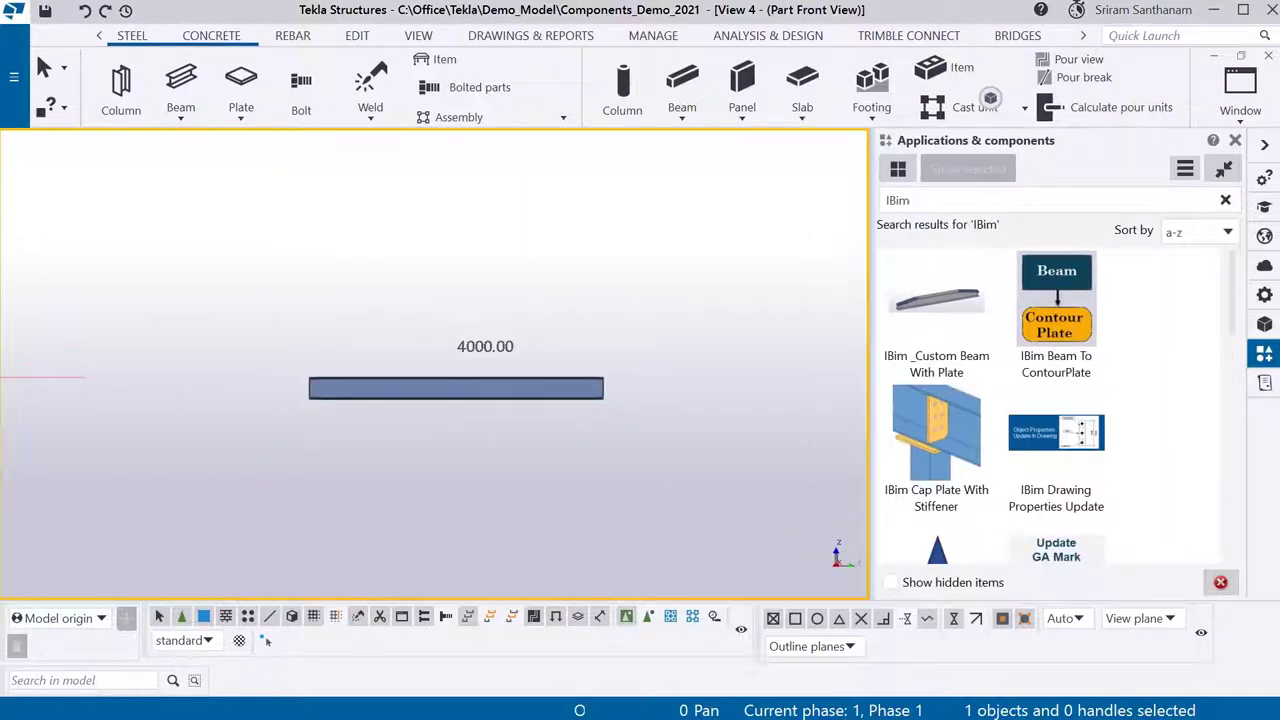
{"action": "scroll", "coordinate": [1056, 400], "scroll_direction": "down", "scroll_amount": 5}
{"action": "scroll", "coordinate": [1056, 400], "scroll_direction": "down", "scroll_amount": 2}
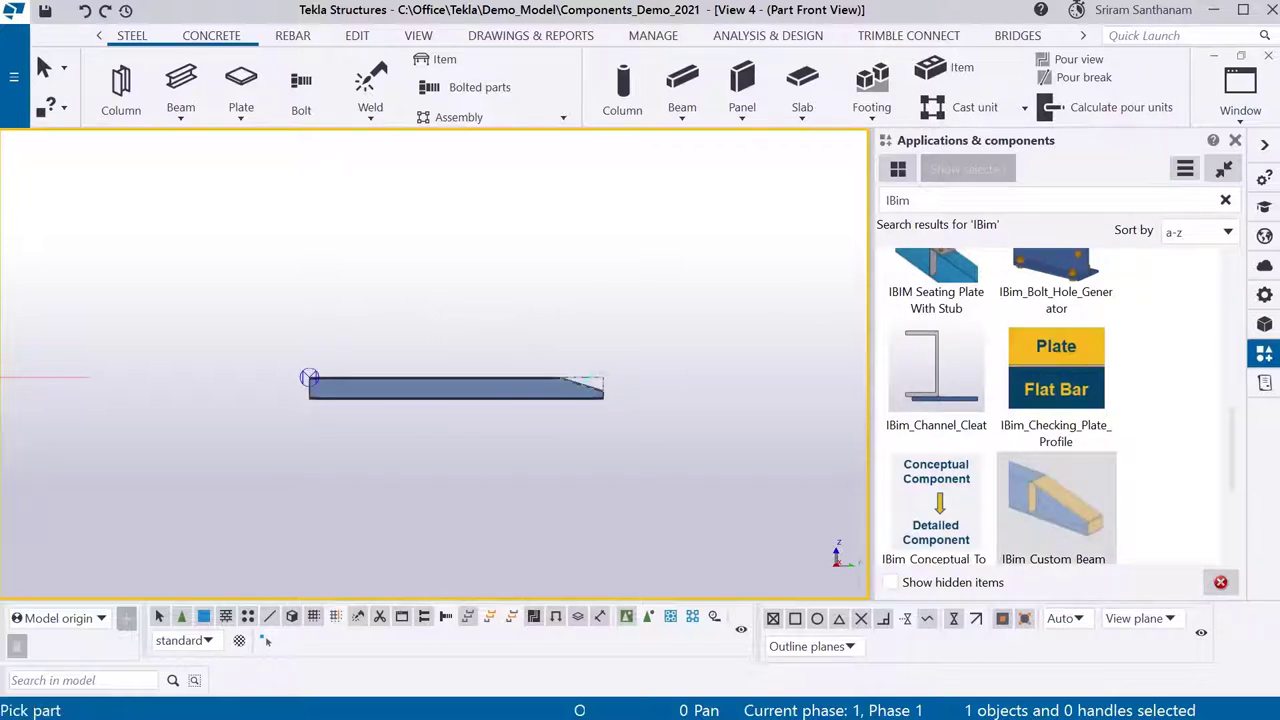
{"action": "left_click", "coordinate": [309, 378]}
{"action": "scroll", "coordinate": [587, 380], "scroll_direction": "up", "scroll_amount": 3}
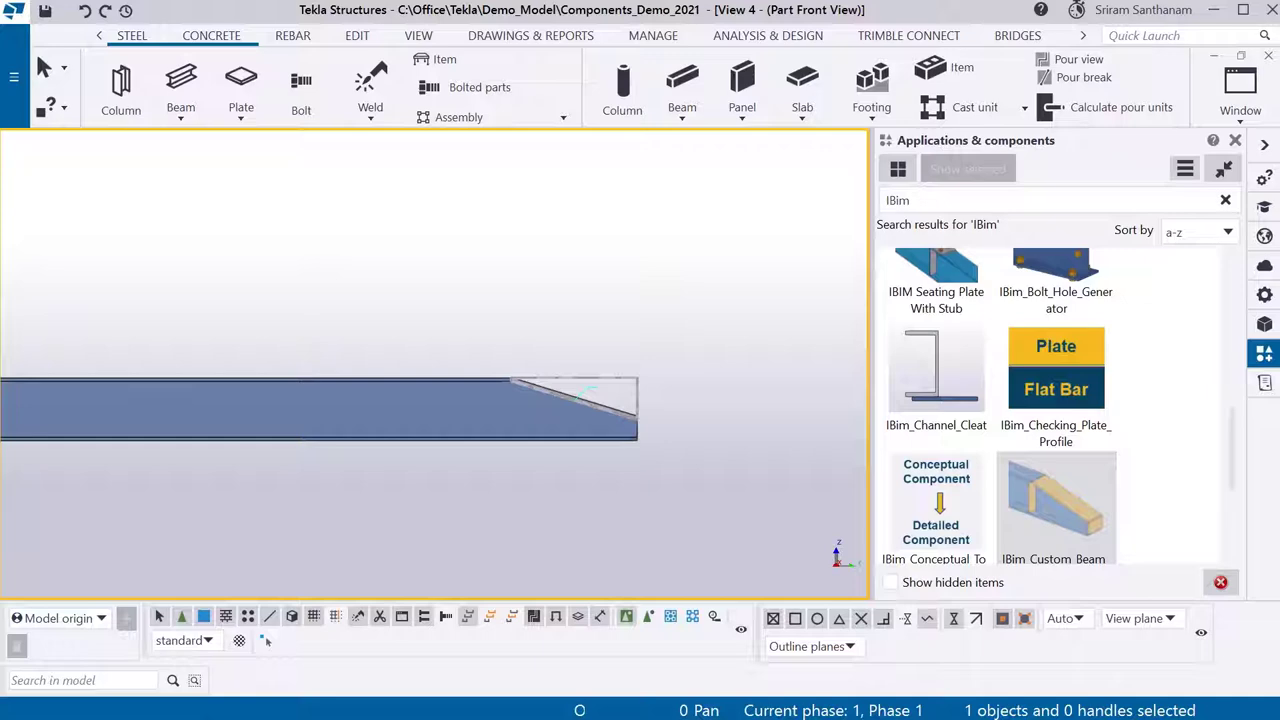
{"action": "key", "text": "ctrl+p"}
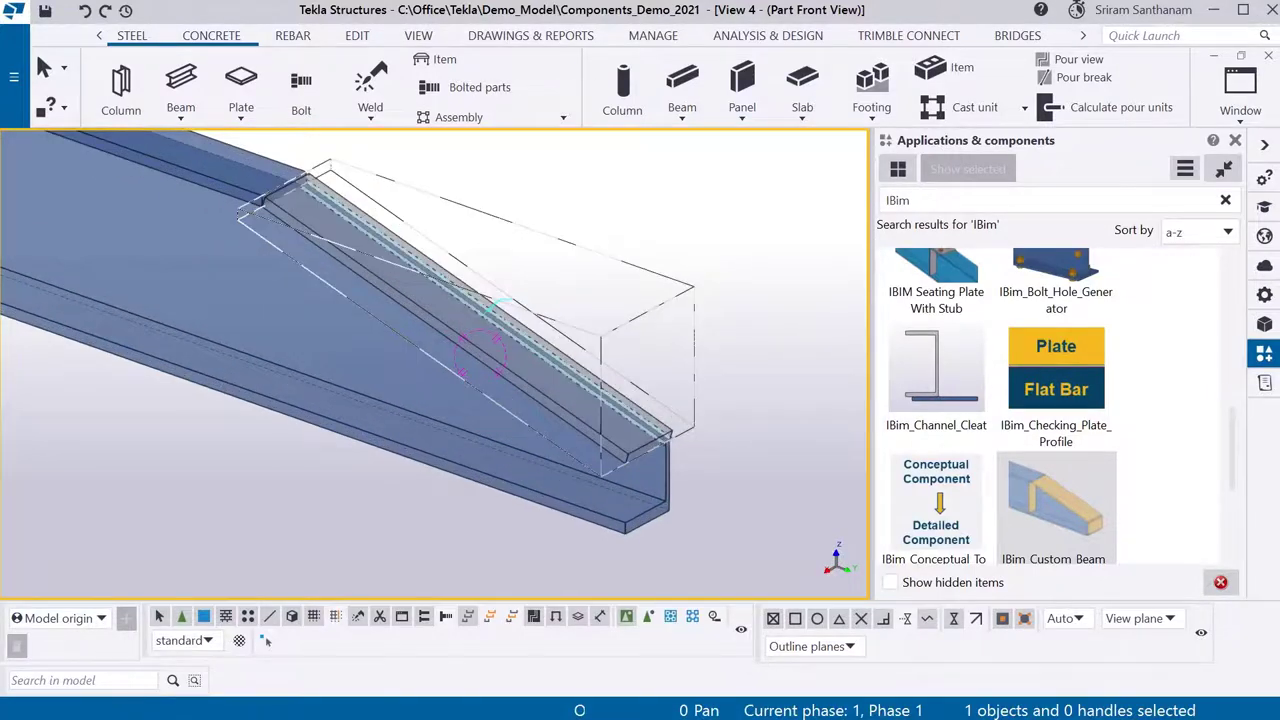
Step: Set the component's stiffener end type to a full end plate and apply it
{"action": "double_click", "coordinate": [485, 345]}
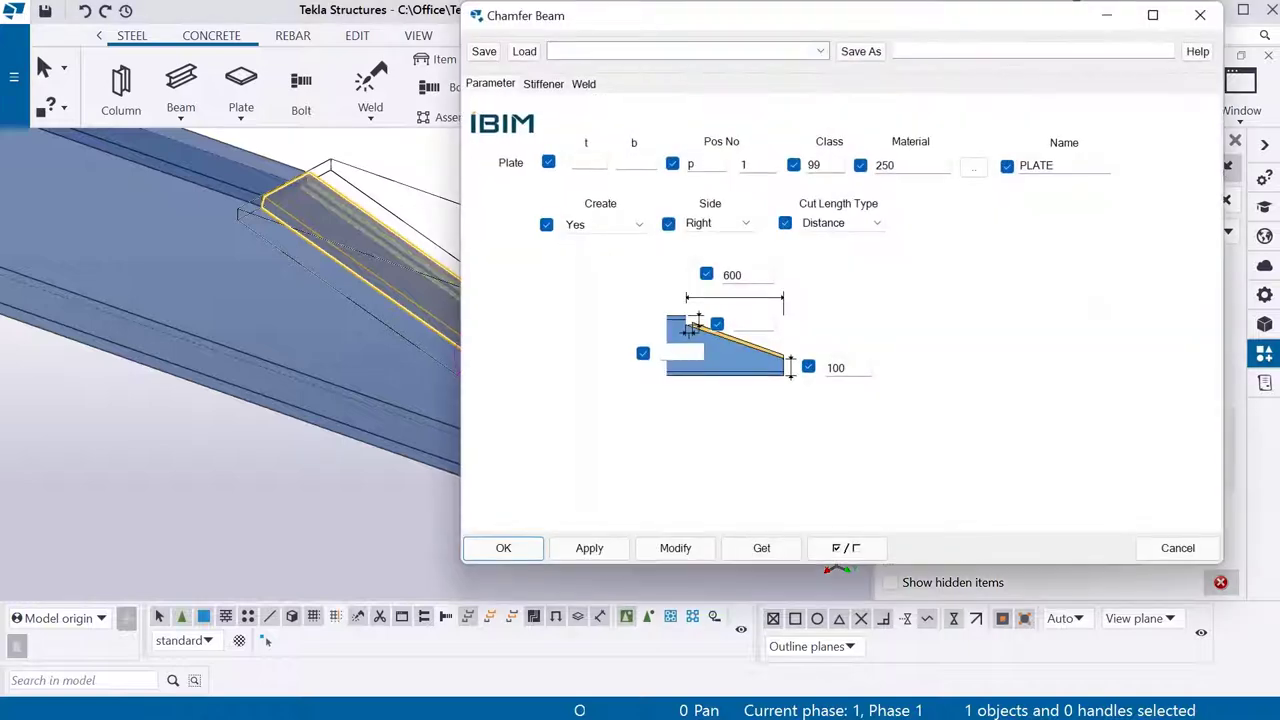
{"action": "left_click", "coordinate": [543, 83]}
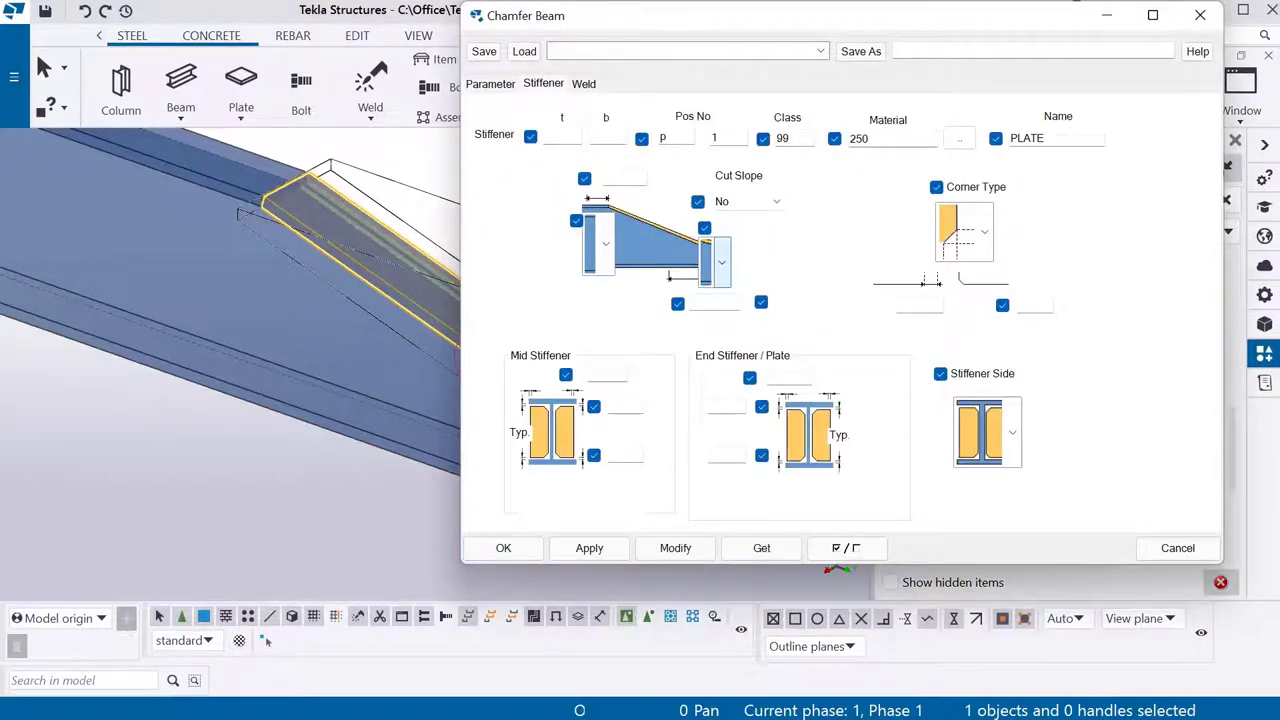
{"action": "left_click", "coordinate": [721, 262]}
{"action": "left_click", "coordinate": [708, 372]}
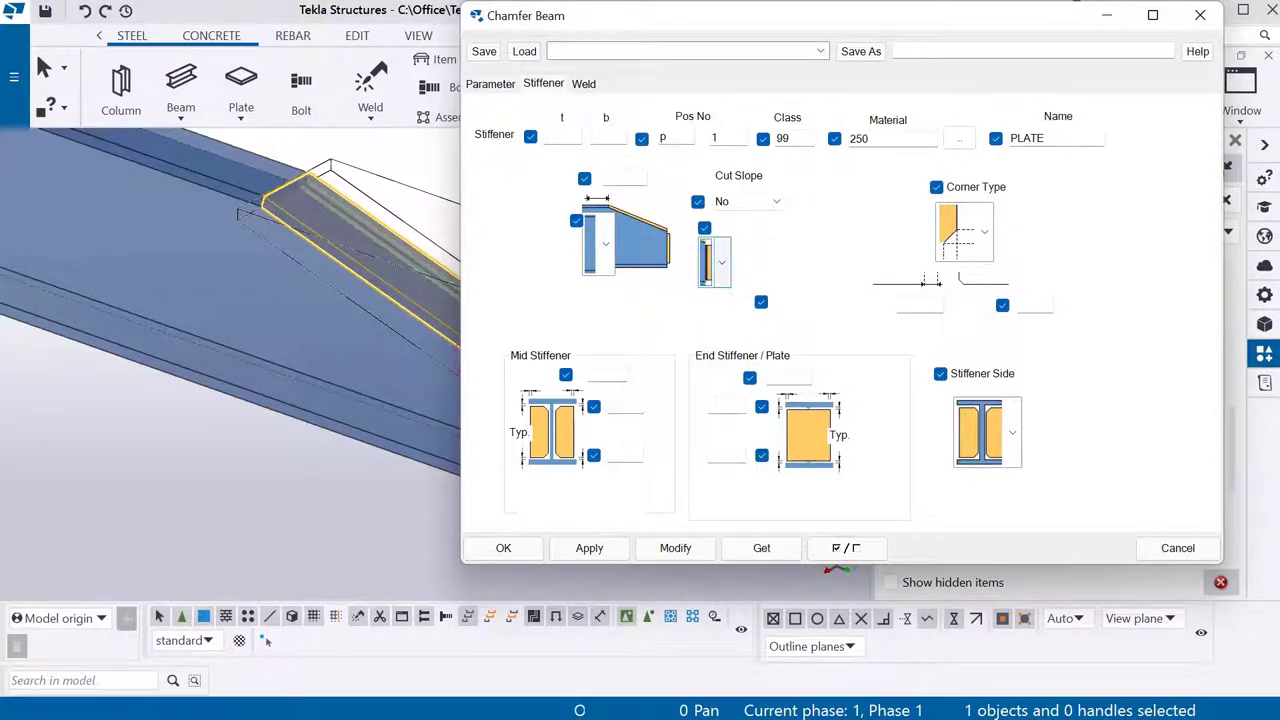
{"action": "left_click", "coordinate": [675, 548]}
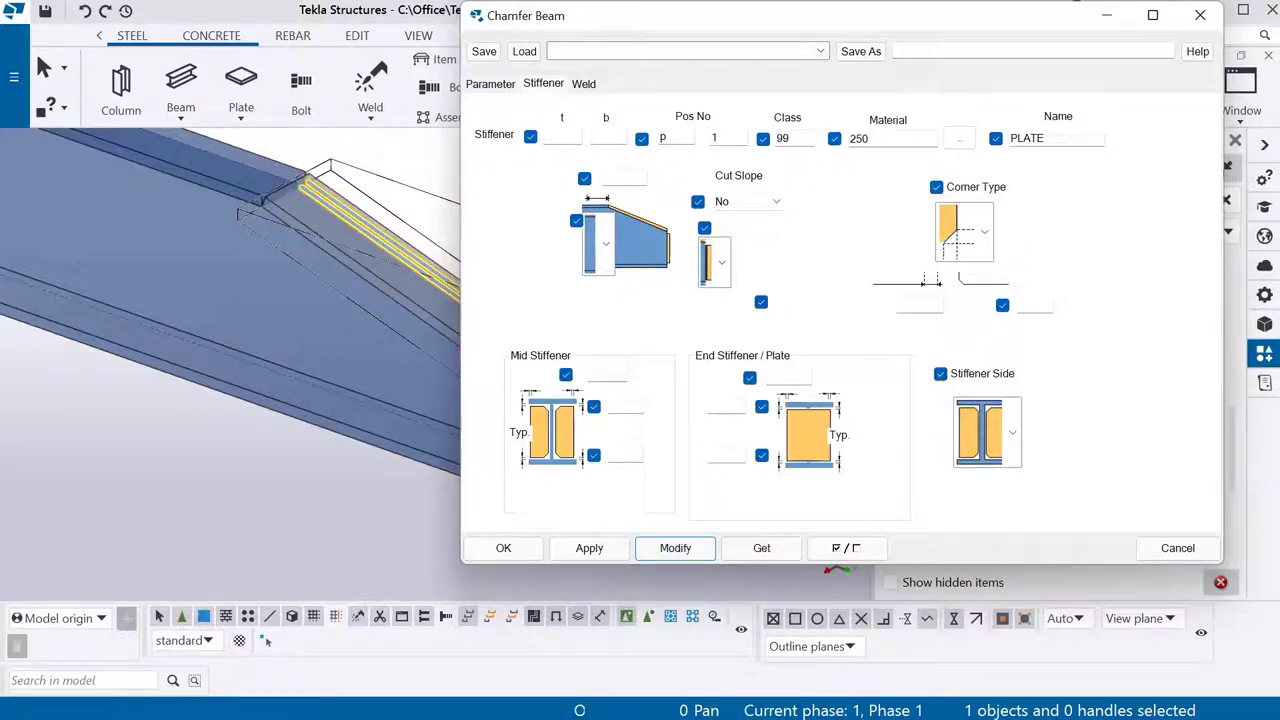
Step: Enter 5 in the End Stiffener/Plate fields and rebuild the component
{"action": "scroll", "coordinate": [370, 310], "scroll_direction": "up", "scroll_amount": 3}
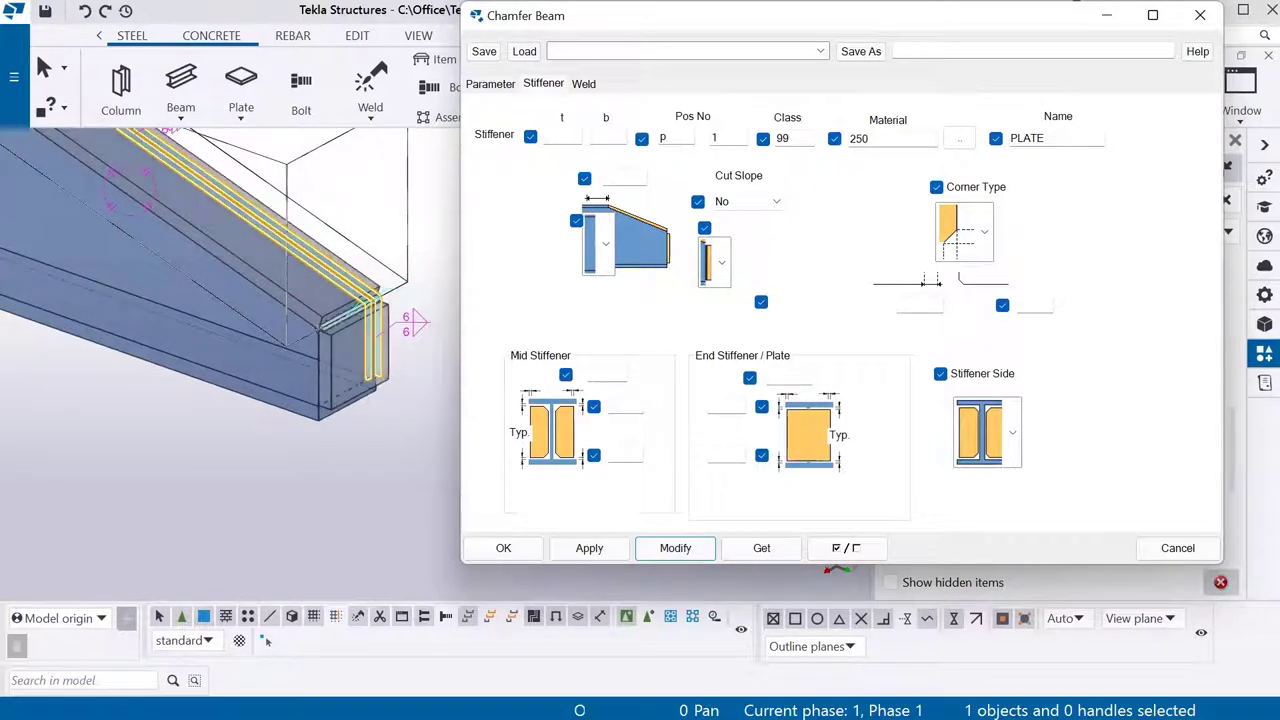
{"action": "scroll", "coordinate": [395, 330], "scroll_direction": "up", "scroll_amount": 3}
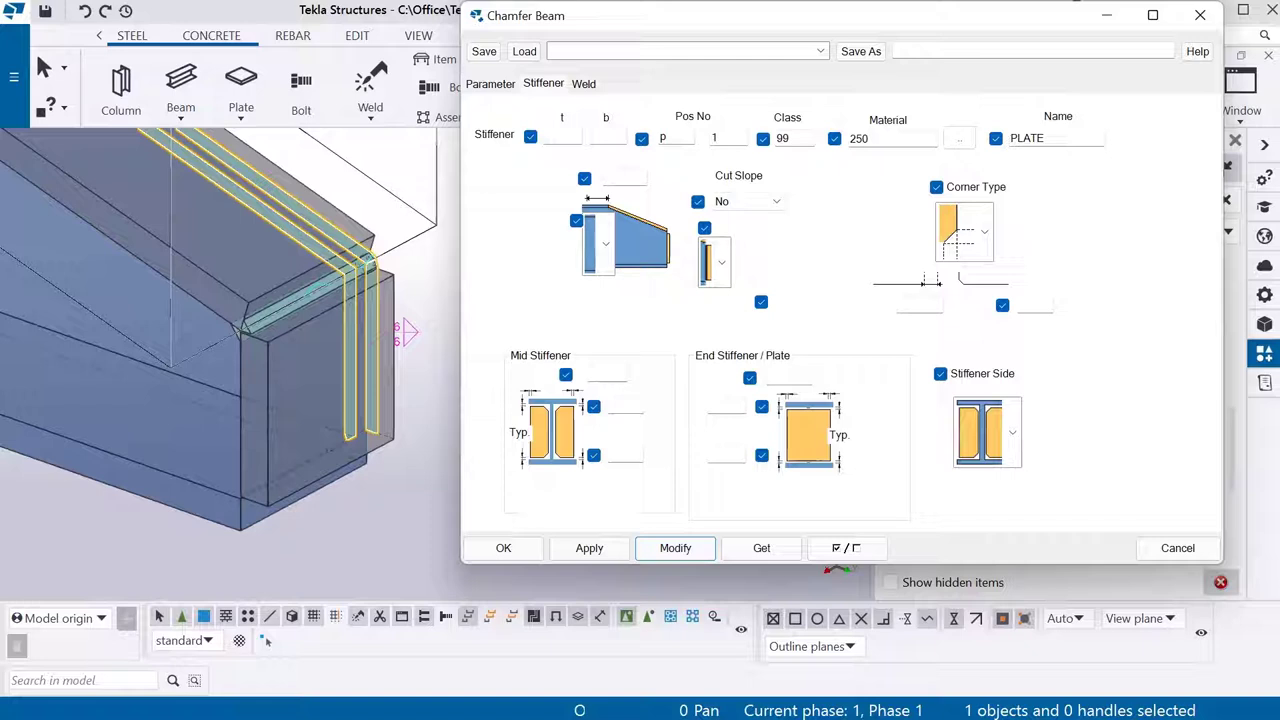
{"action": "left_click", "coordinate": [790, 377]}
{"action": "type", "text": "5"}
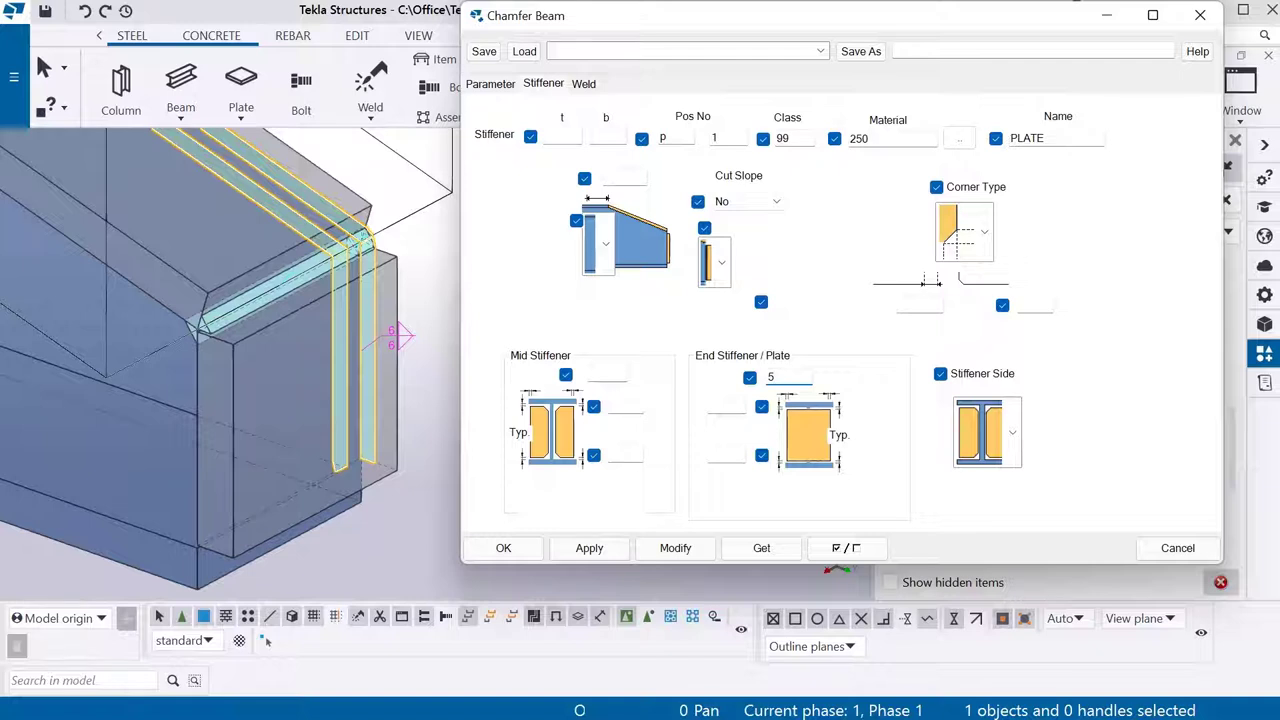
{"action": "key", "text": "Tab"}
{"action": "key", "text": "Tab"}
{"action": "type", "text": "5"}
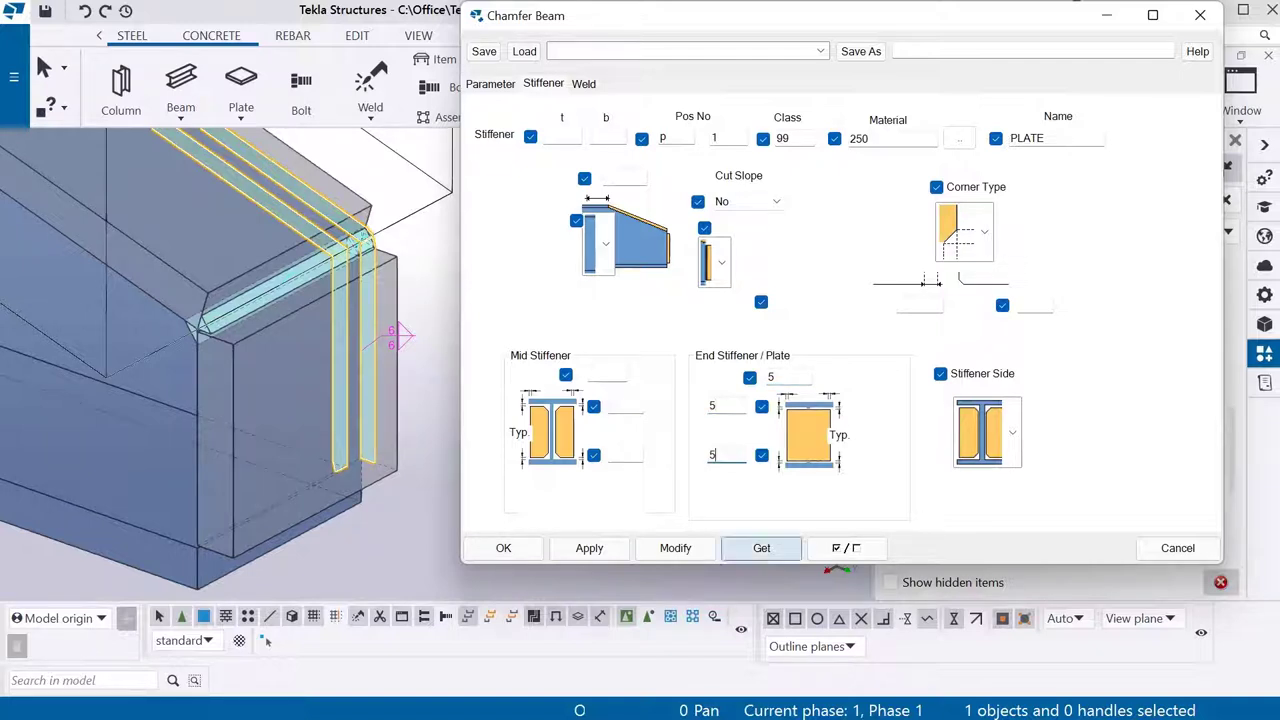
{"action": "left_click", "coordinate": [675, 548]}
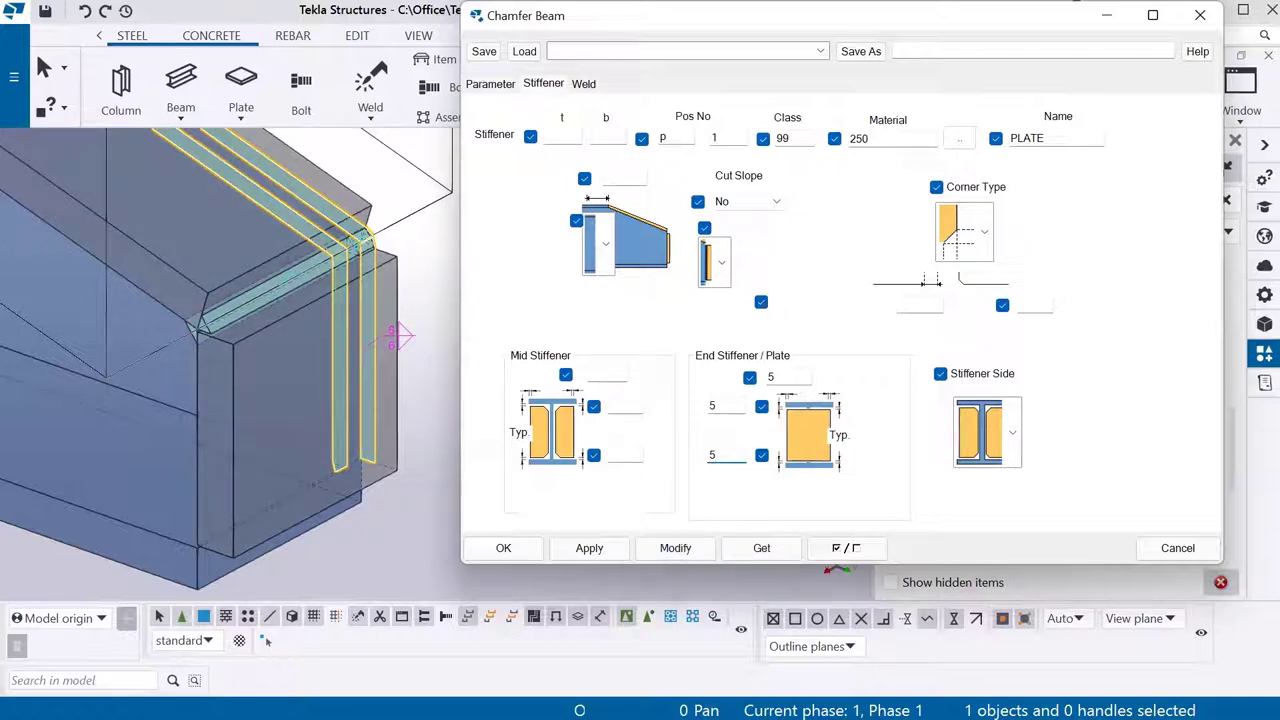
{"action": "left_click", "coordinate": [675, 548]}
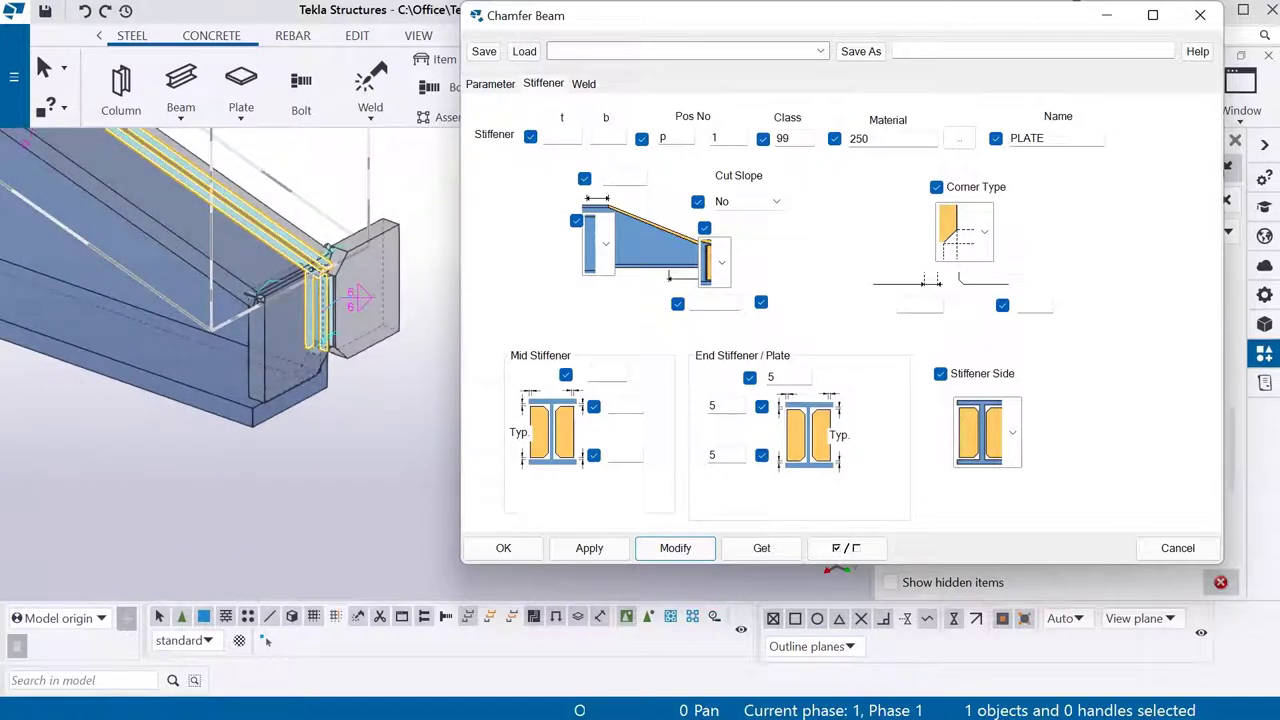
Step: Set Stiffener Side to a single stiffener and apply a 250 stiffener dimension
{"action": "left_click", "coordinate": [1012, 432]}
{"action": "left_click", "coordinate": [987, 500]}
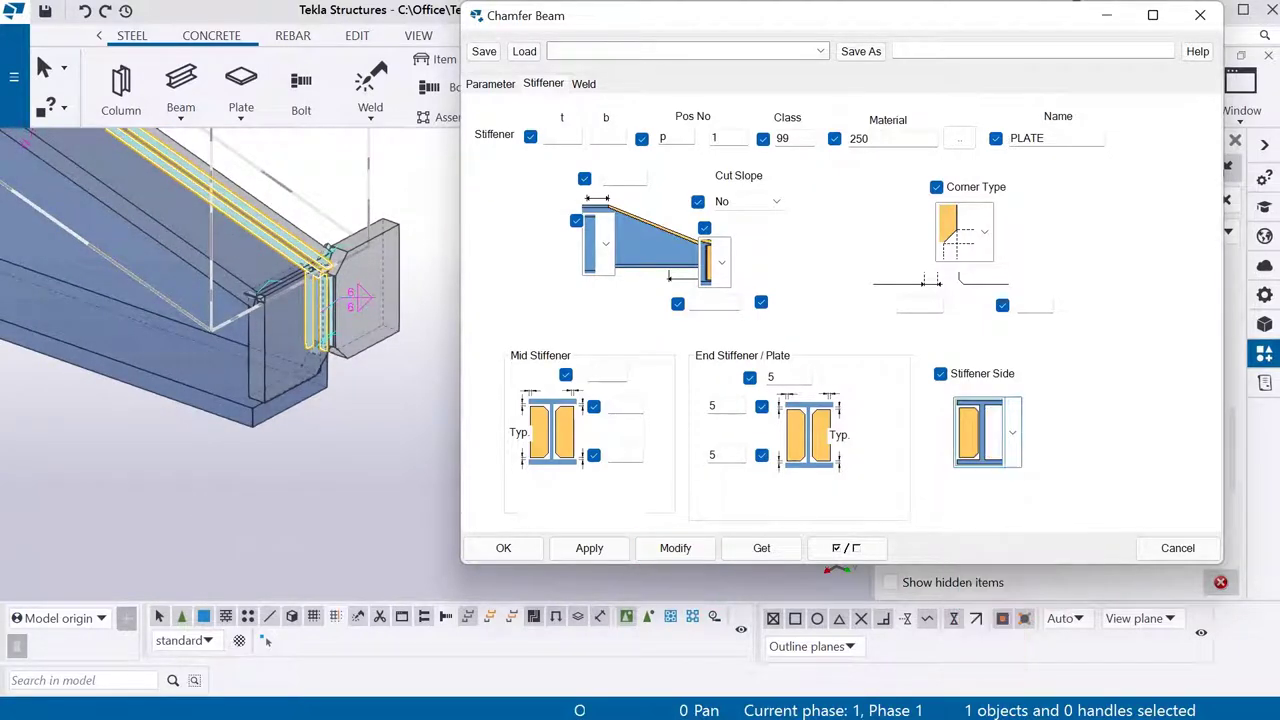
{"action": "left_click", "coordinate": [675, 548]}
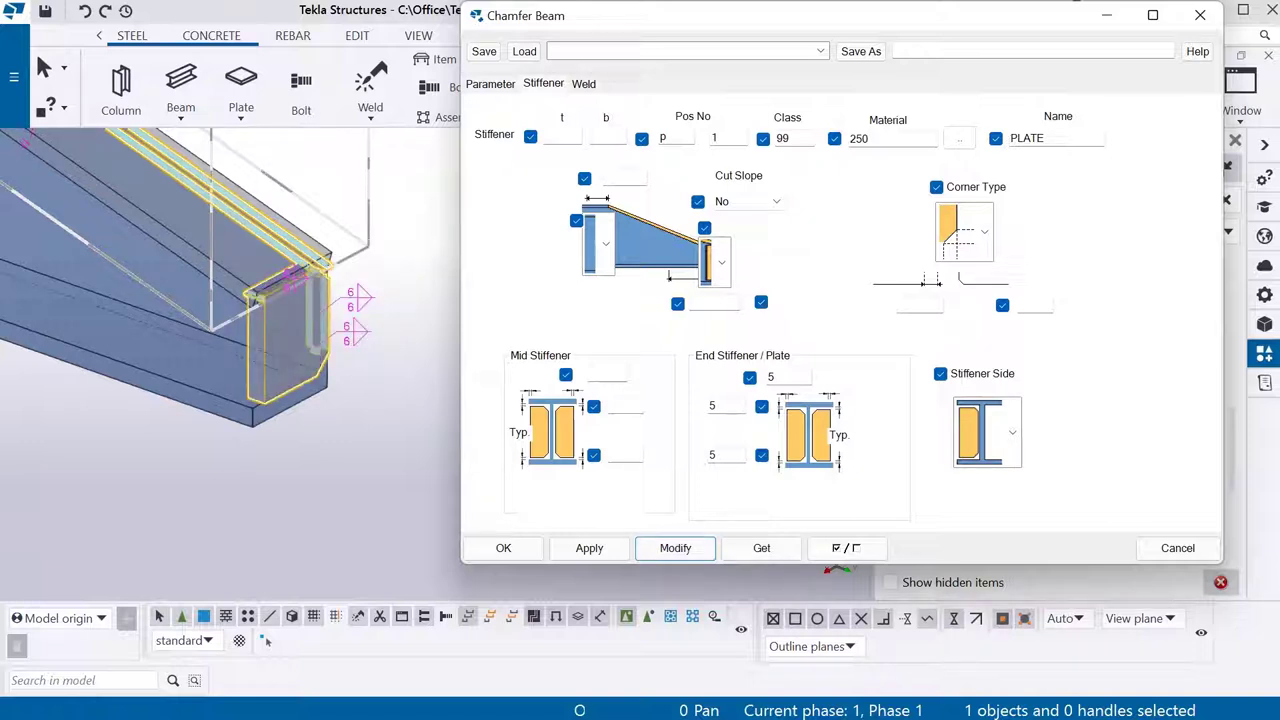
{"action": "left_click", "coordinate": [714, 303]}
{"action": "type", "text": "250"}
{"action": "left_click", "coordinate": [675, 548]}
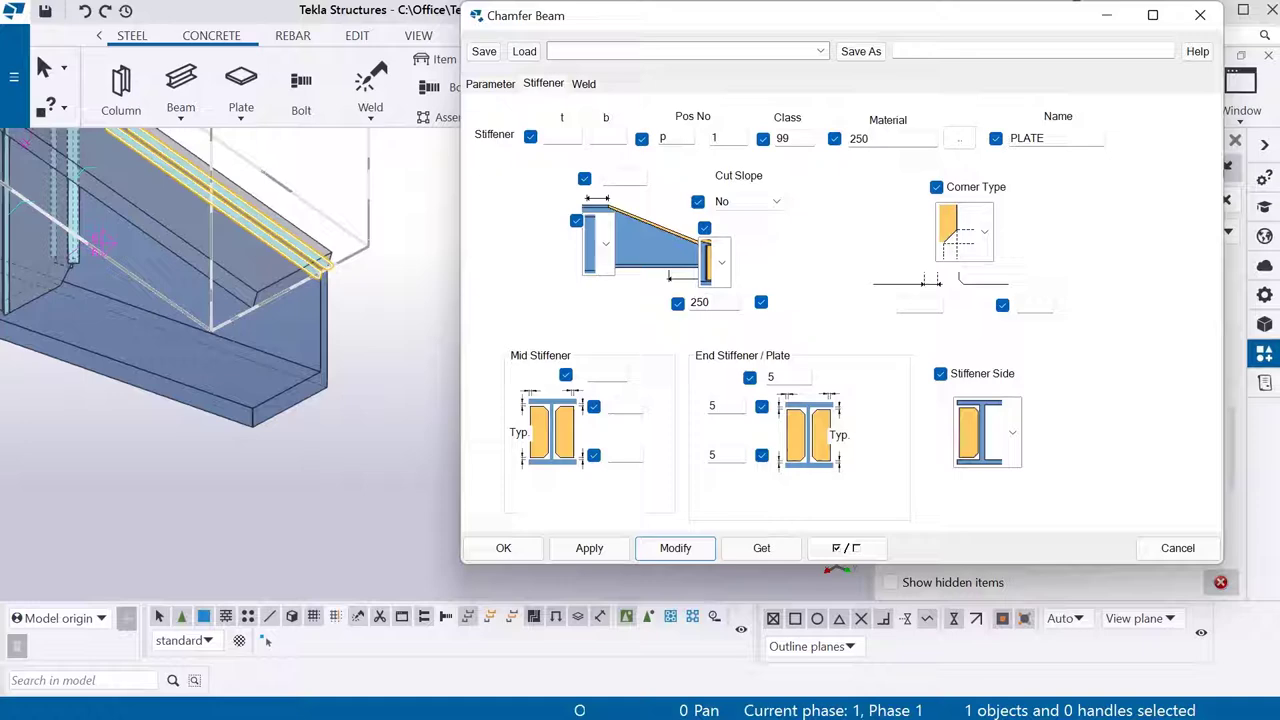
Step: Redraw the view, zoom to the stiffener, and apply 25 as the End Stiffener clearance
{"action": "right_click", "coordinate": [352, 172]}
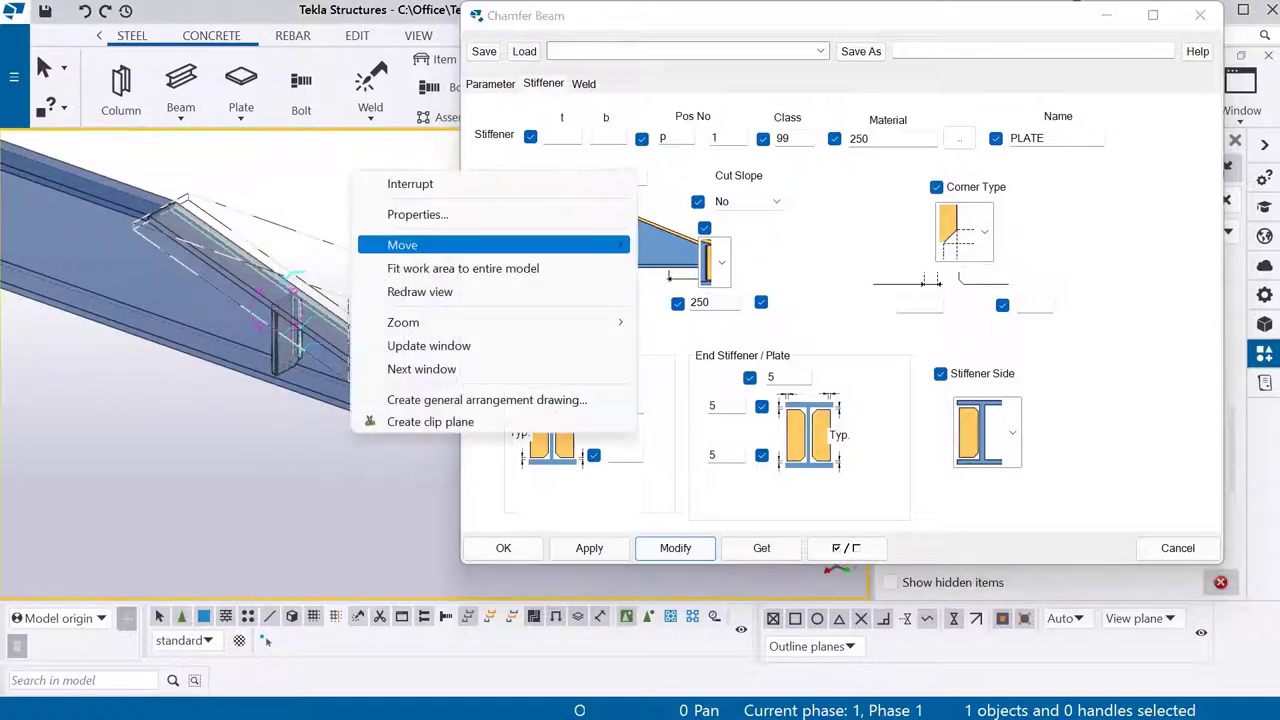
{"action": "left_click", "coordinate": [420, 291]}
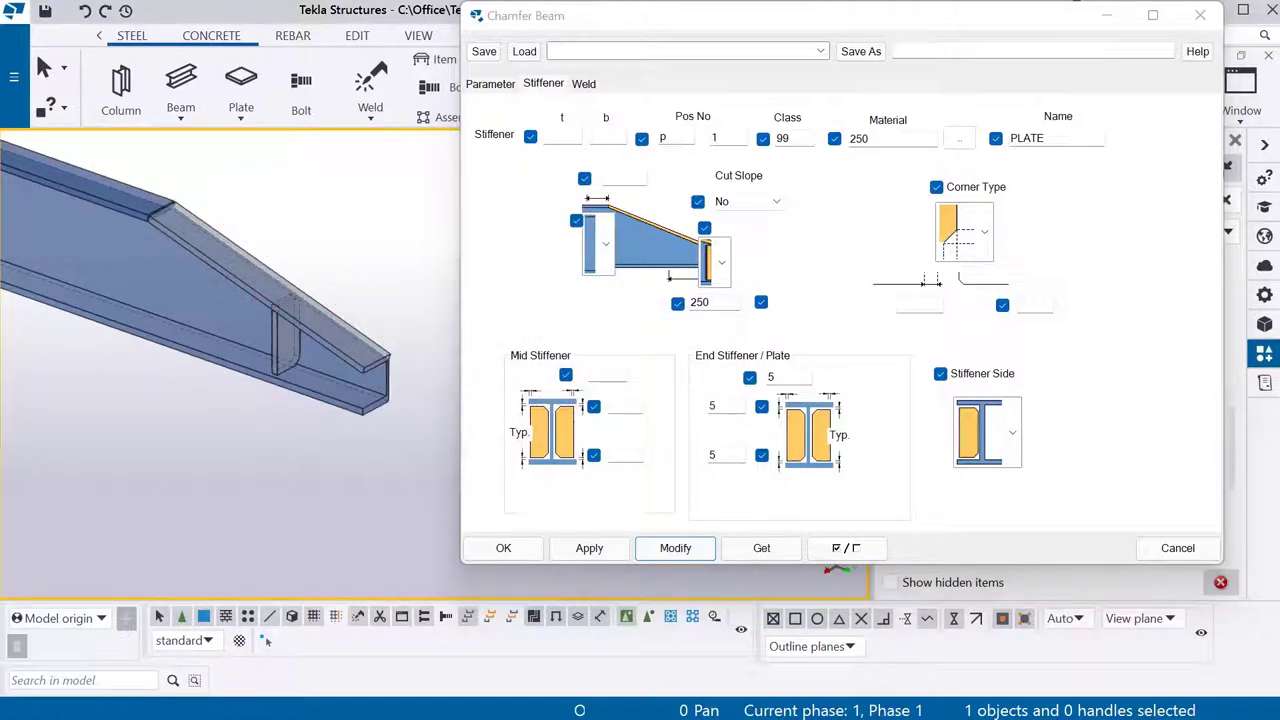
{"action": "key", "text": "ctrl+p"}
{"action": "mouse_move", "coordinate": [430, 305]}
{"action": "middle_mouse_down", "text": "ctrl"}
{"action": "mouse_move", "coordinate": [240, 320]}
{"action": "mouse_move", "coordinate": [222, 370]}
{"action": "middle_mouse_up", "text": "ctrl"}
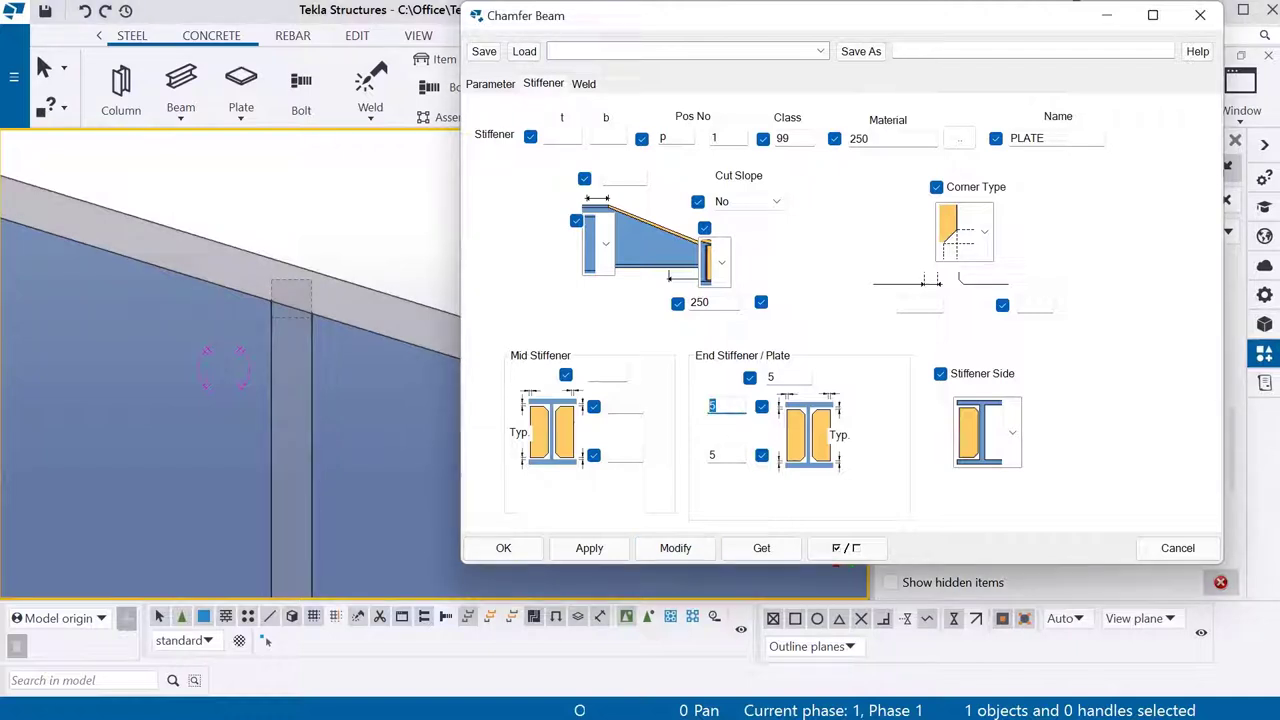
{"action": "left_click", "coordinate": [726, 405]}
{"action": "type", "text": "25"}
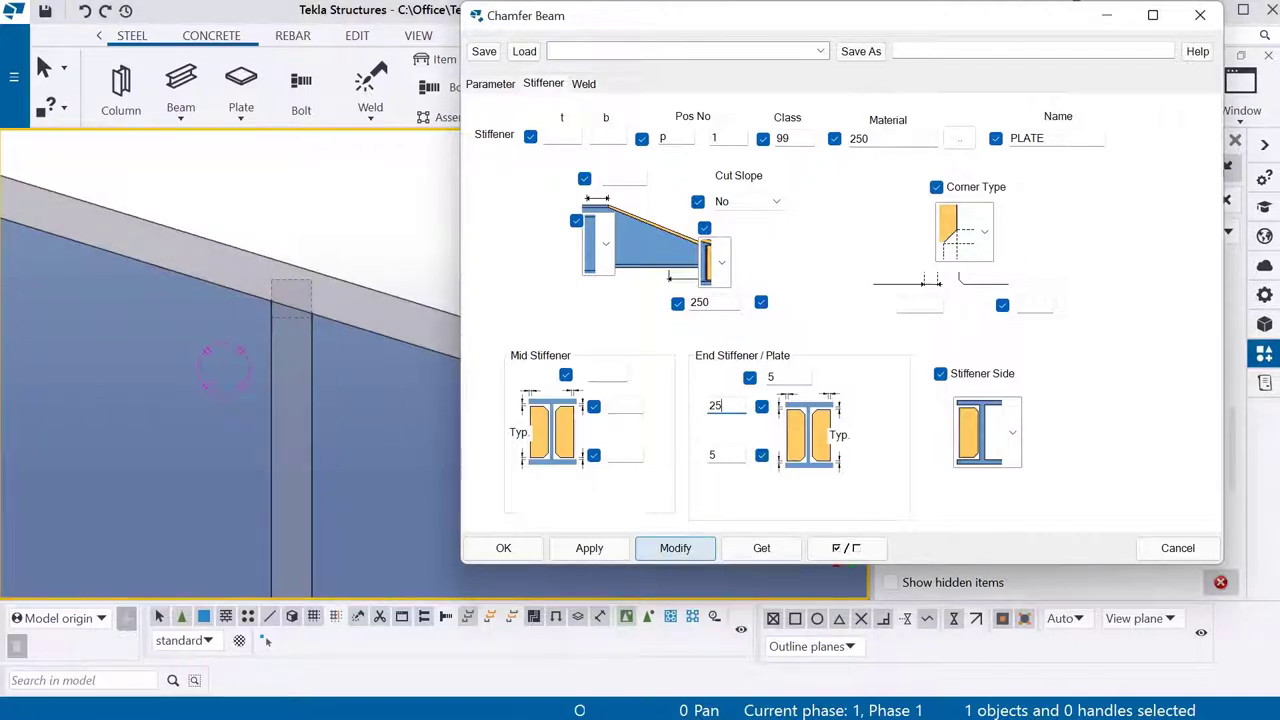
{"action": "left_click", "coordinate": [675, 548]}
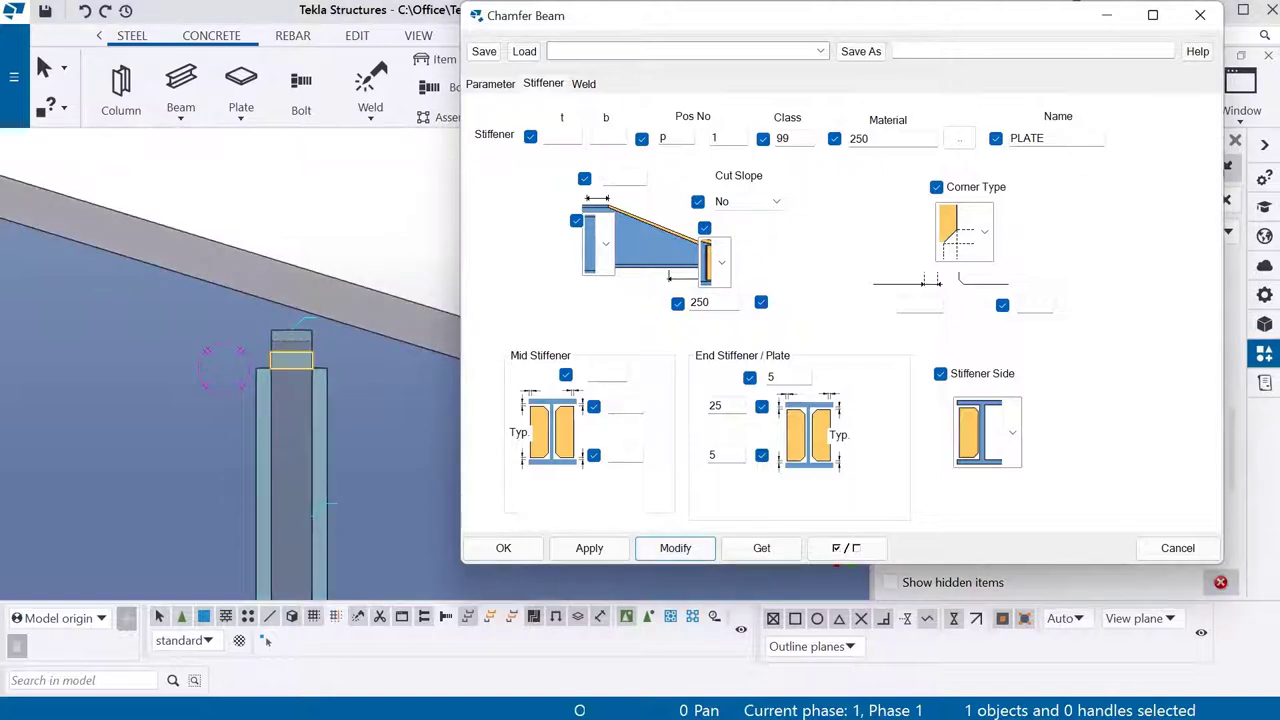
Step: Clear the 25 stiffener value and try a sloped stiffener cut
{"action": "double_click", "coordinate": [715, 405]}
{"action": "key", "text": "BackSpace"}
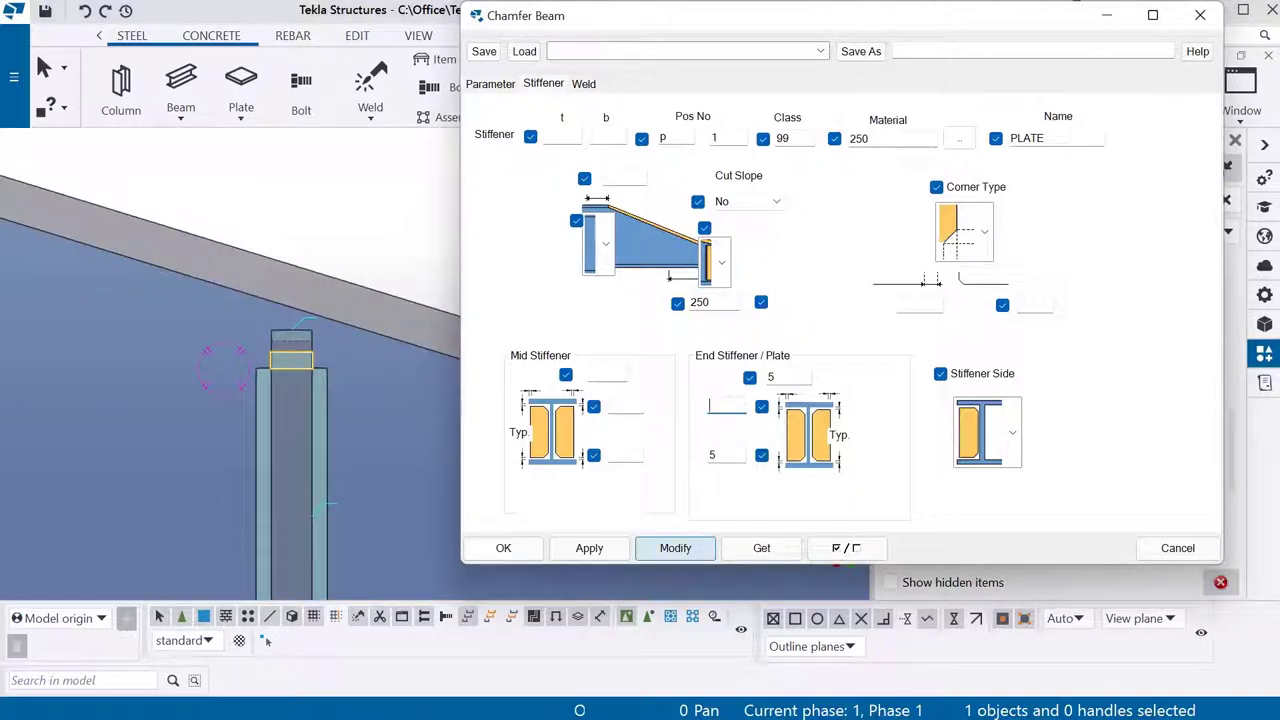
{"action": "left_click", "coordinate": [675, 548]}
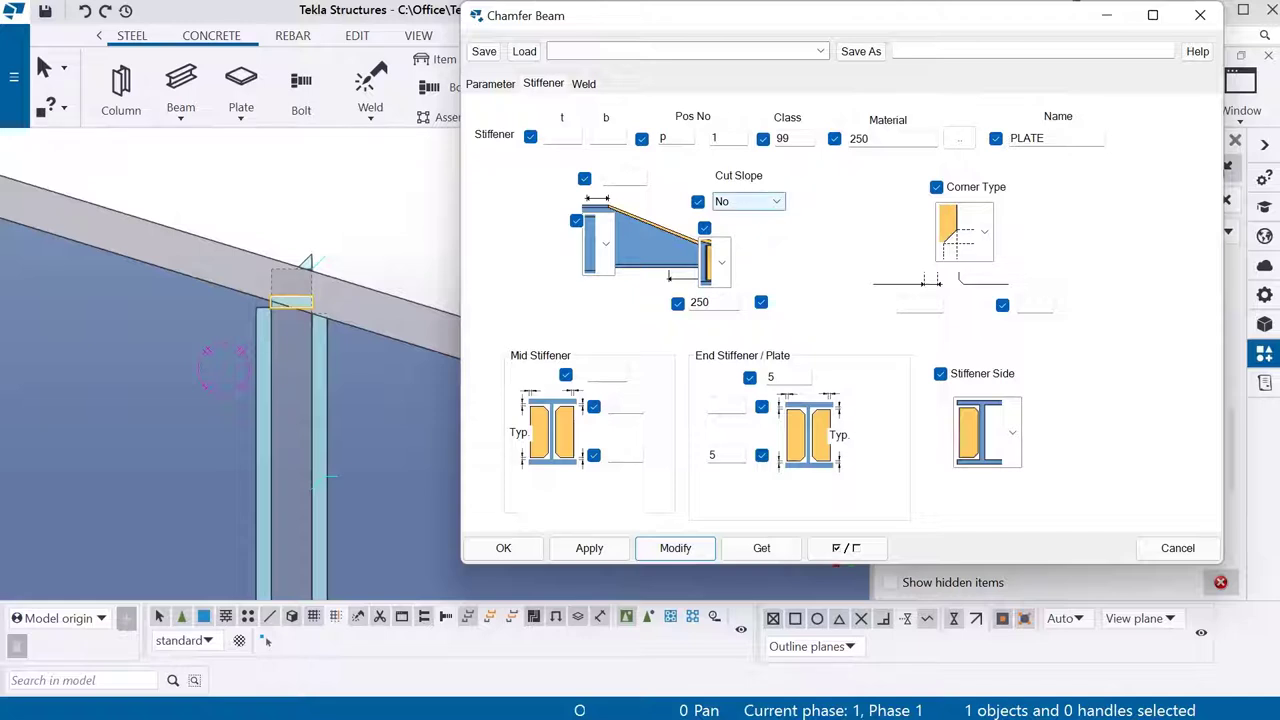
{"action": "left_click", "coordinate": [748, 201]}
{"action": "left_click", "coordinate": [740, 232]}
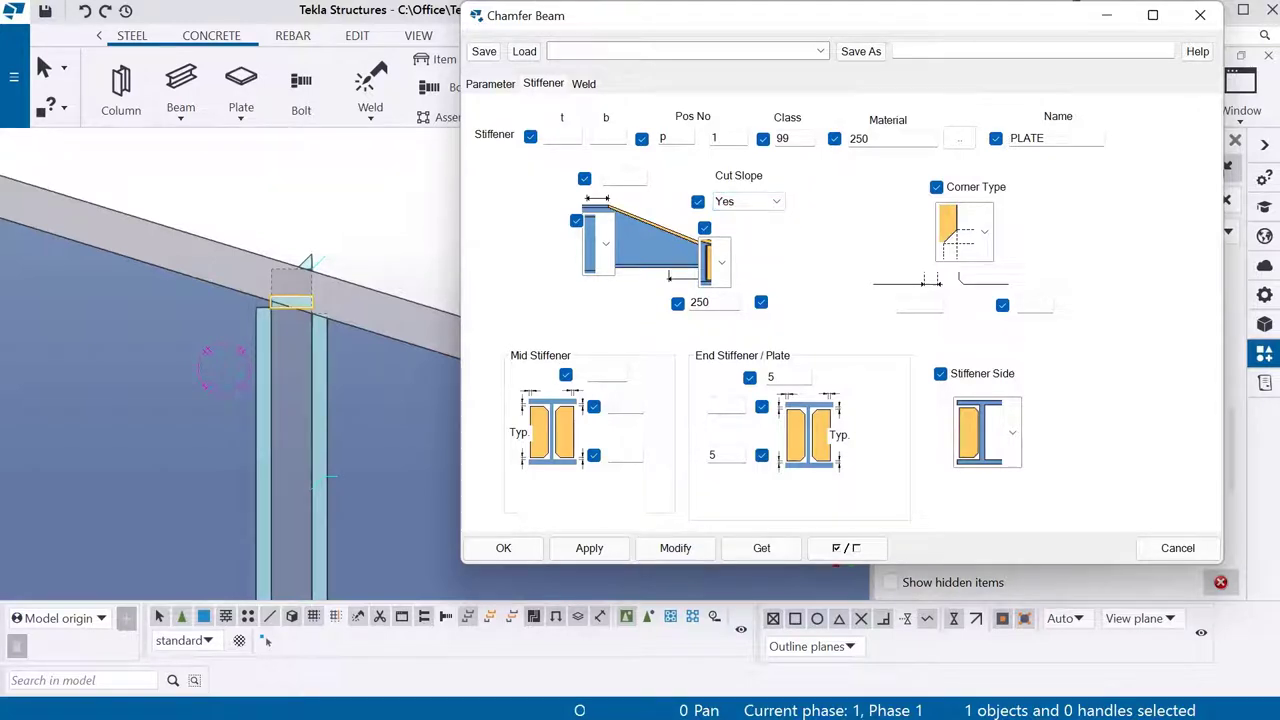
{"action": "left_click", "coordinate": [675, 548]}
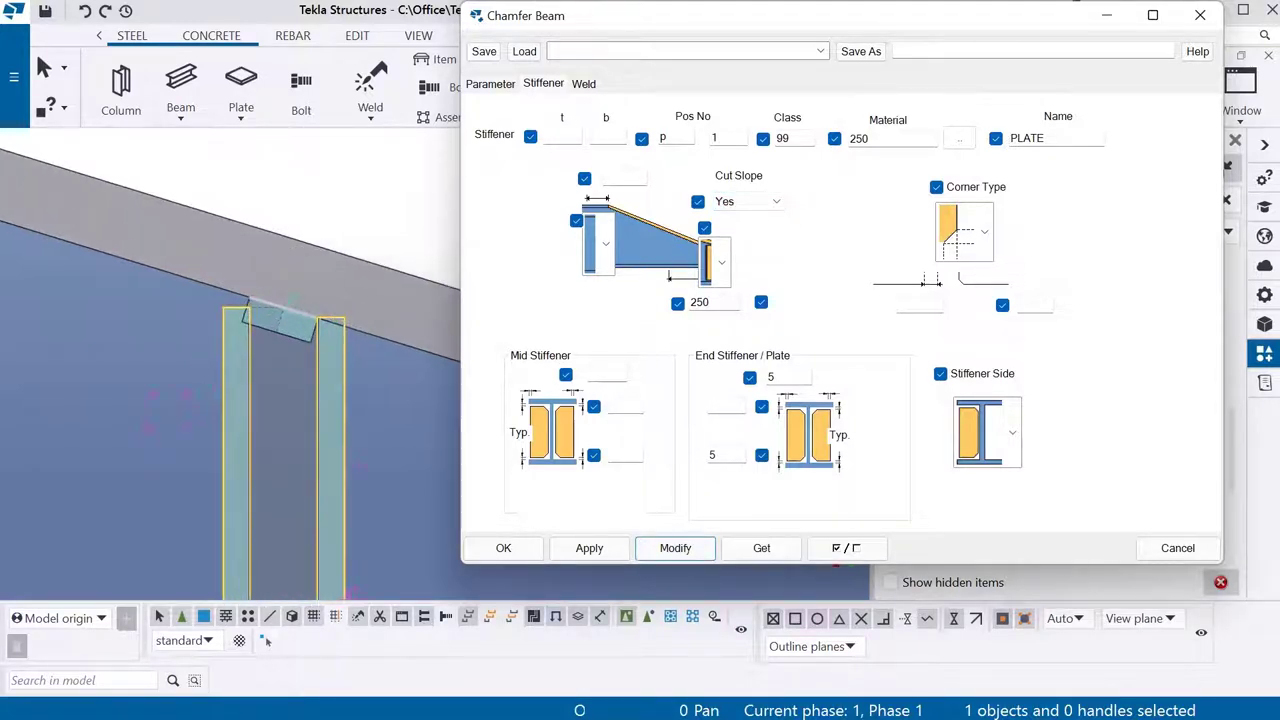
Step: Redraw the view and set Cut Slope to No on the chamfer beam
{"action": "scroll", "coordinate": [307, 300], "scroll_direction": "up", "scroll_amount": 2}
{"action": "right_click", "coordinate": [372, 172]}
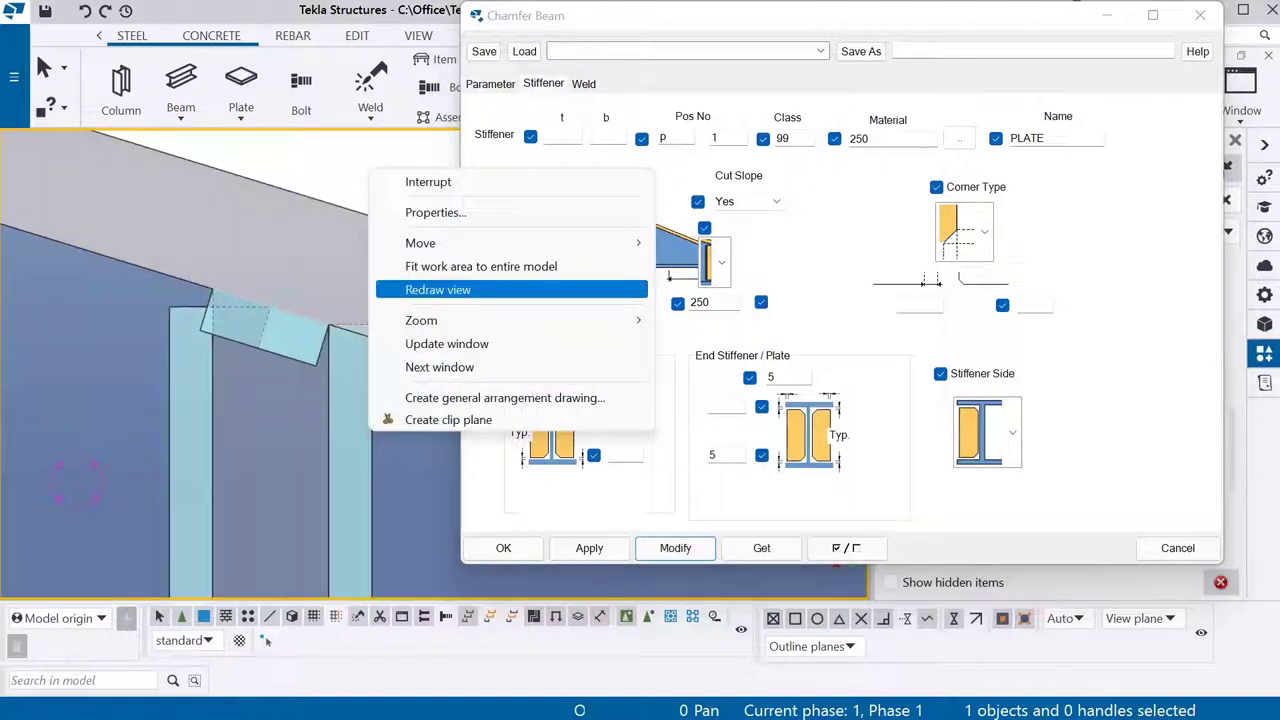
{"action": "left_click", "coordinate": [438, 289]}
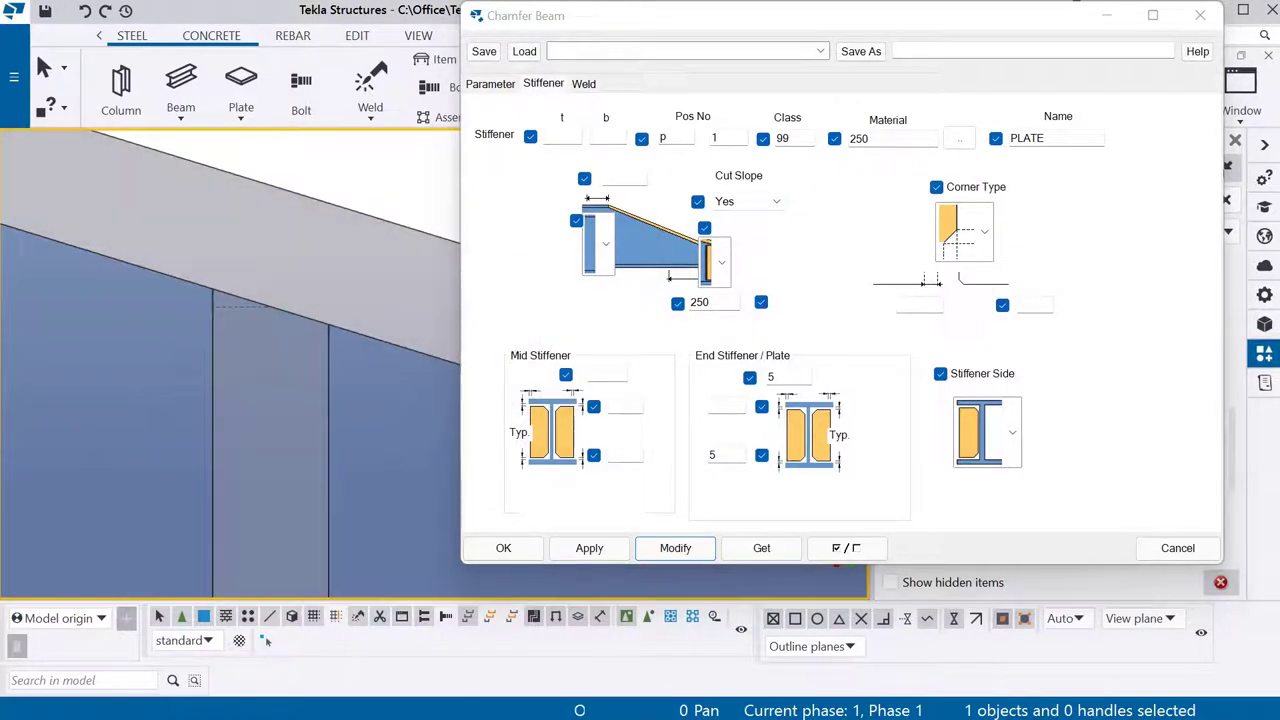
{"action": "left_click", "coordinate": [748, 201]}
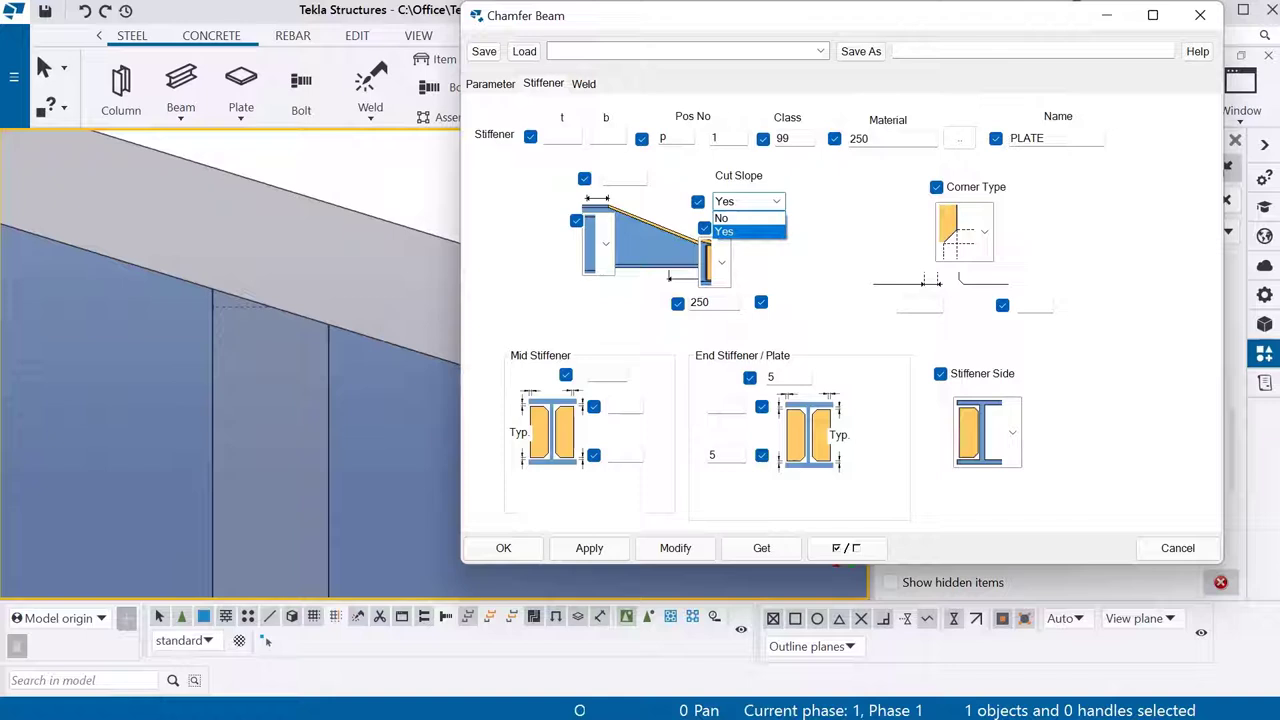
{"action": "left_click", "coordinate": [722, 218]}
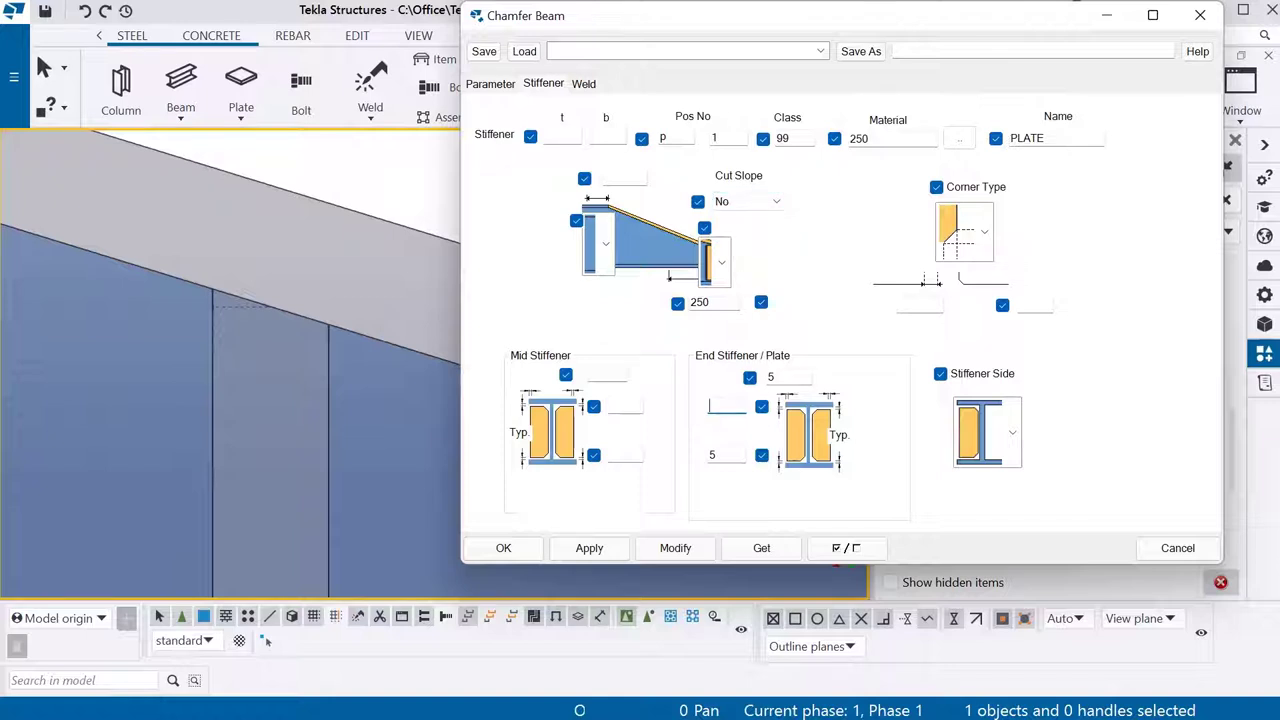
{"action": "left_click", "coordinate": [727, 406]}
{"action": "type", "text": "25"}
{"action": "left_click", "coordinate": [675, 548]}
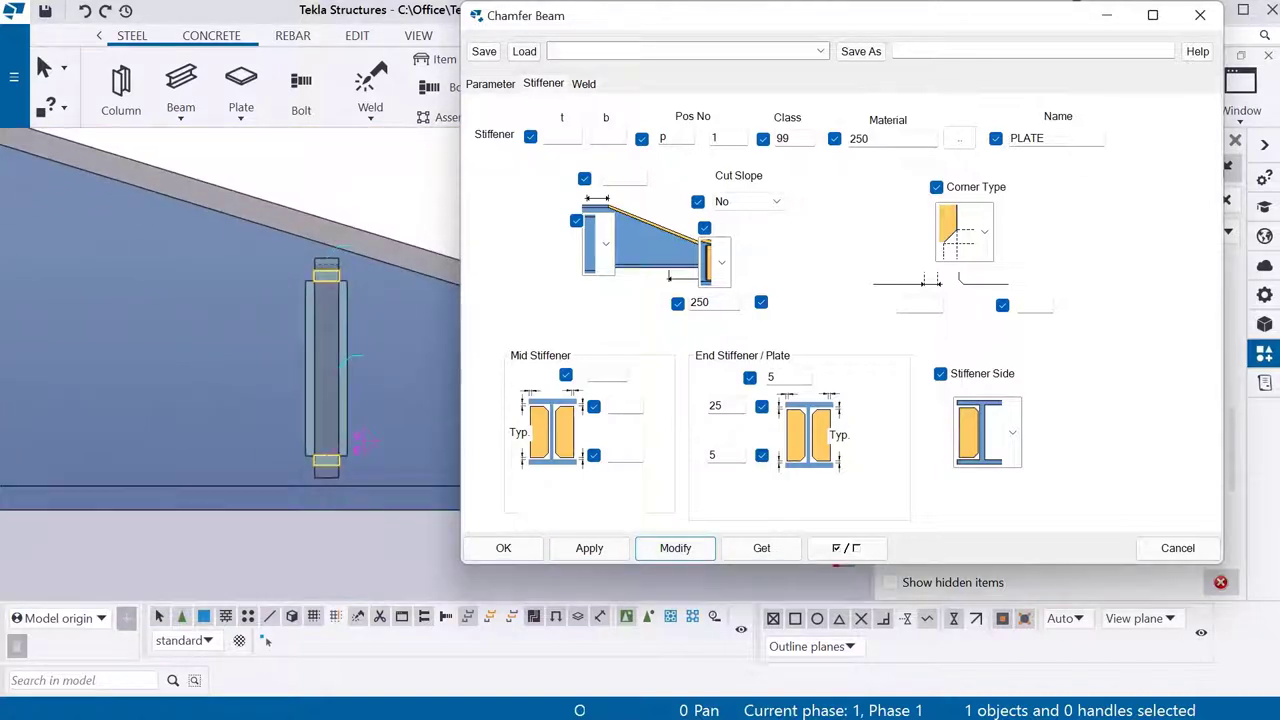
Step: Redraw the view and clear the lower End Stiffener '5' value, regenerating the stiffener
{"action": "right_click", "coordinate": [372, 198]}
{"action": "left_click", "coordinate": [439, 315]}
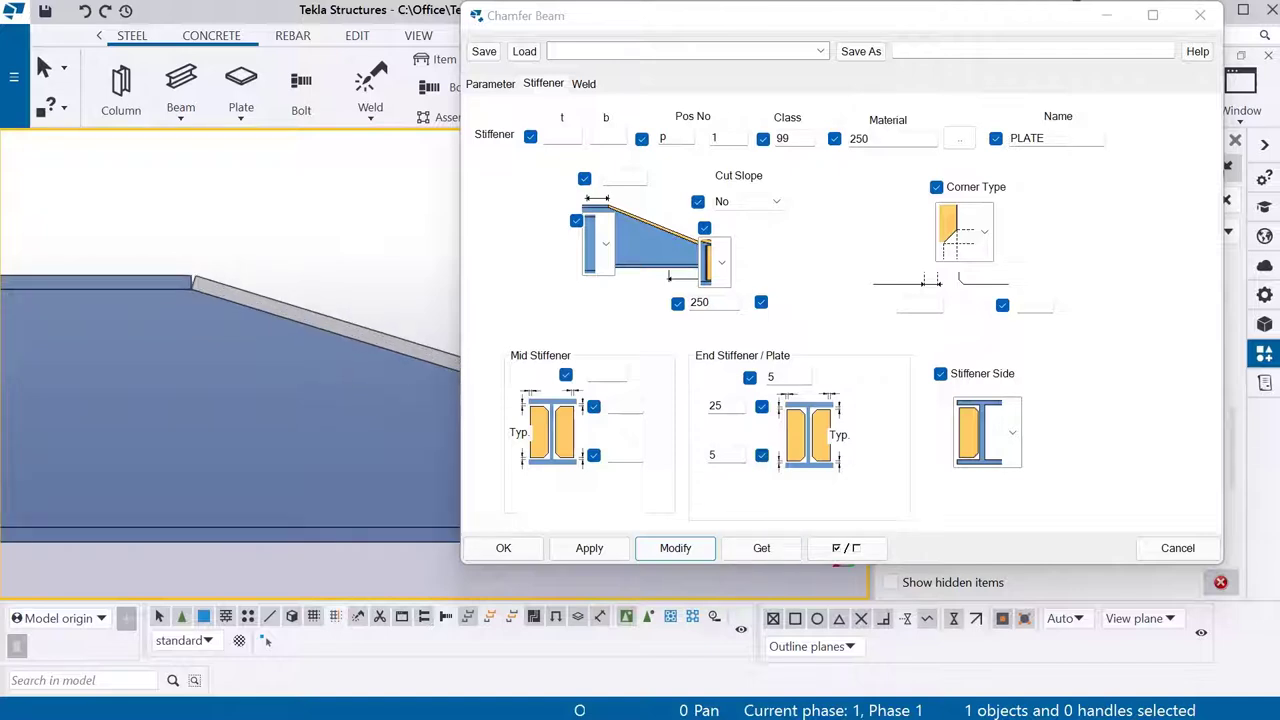
{"action": "double_click", "coordinate": [722, 455]}
{"action": "left_click", "coordinate": [675, 548]}
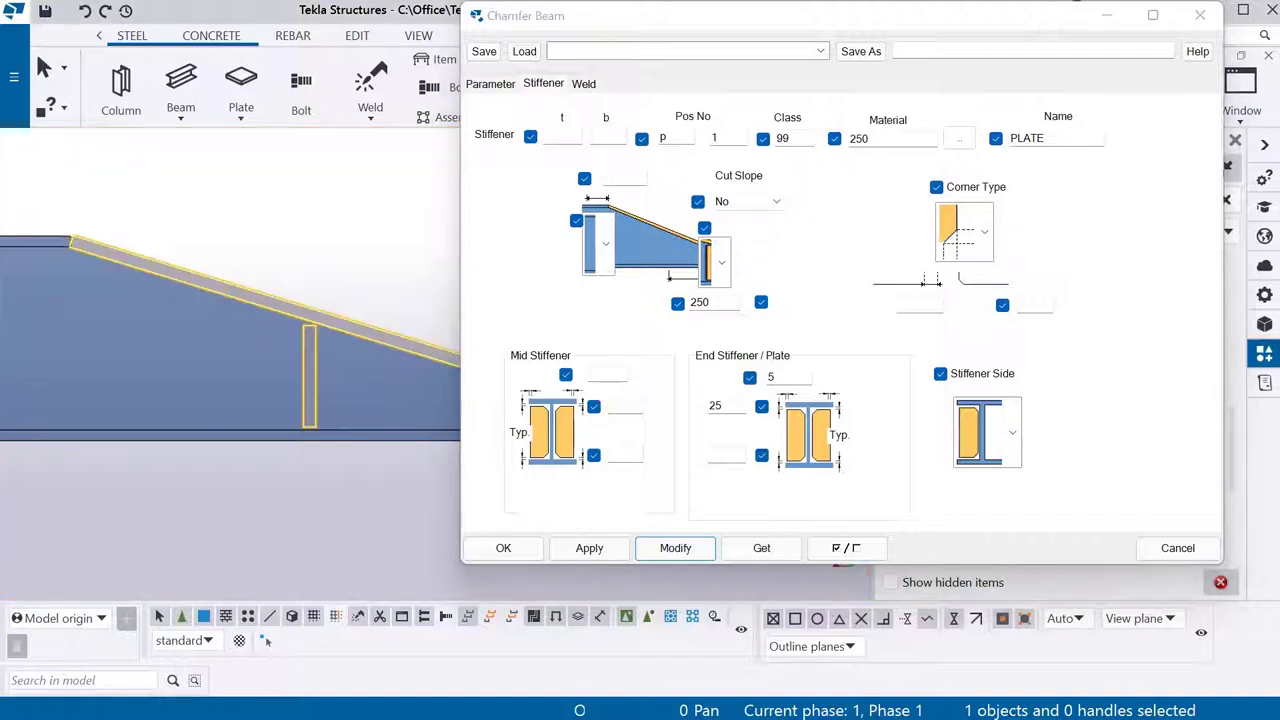
{"action": "left_click", "coordinate": [675, 548]}
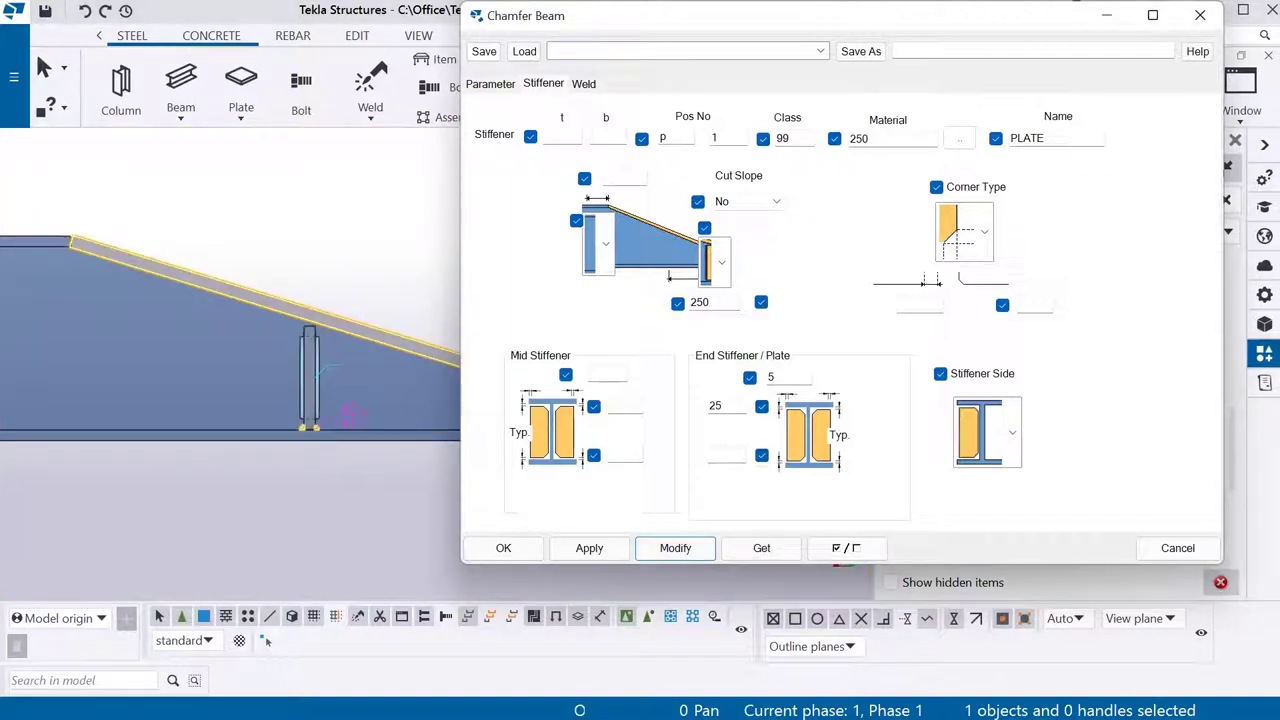
{"action": "scroll", "coordinate": [365, 430], "scroll_direction": "down", "scroll_amount": 3}
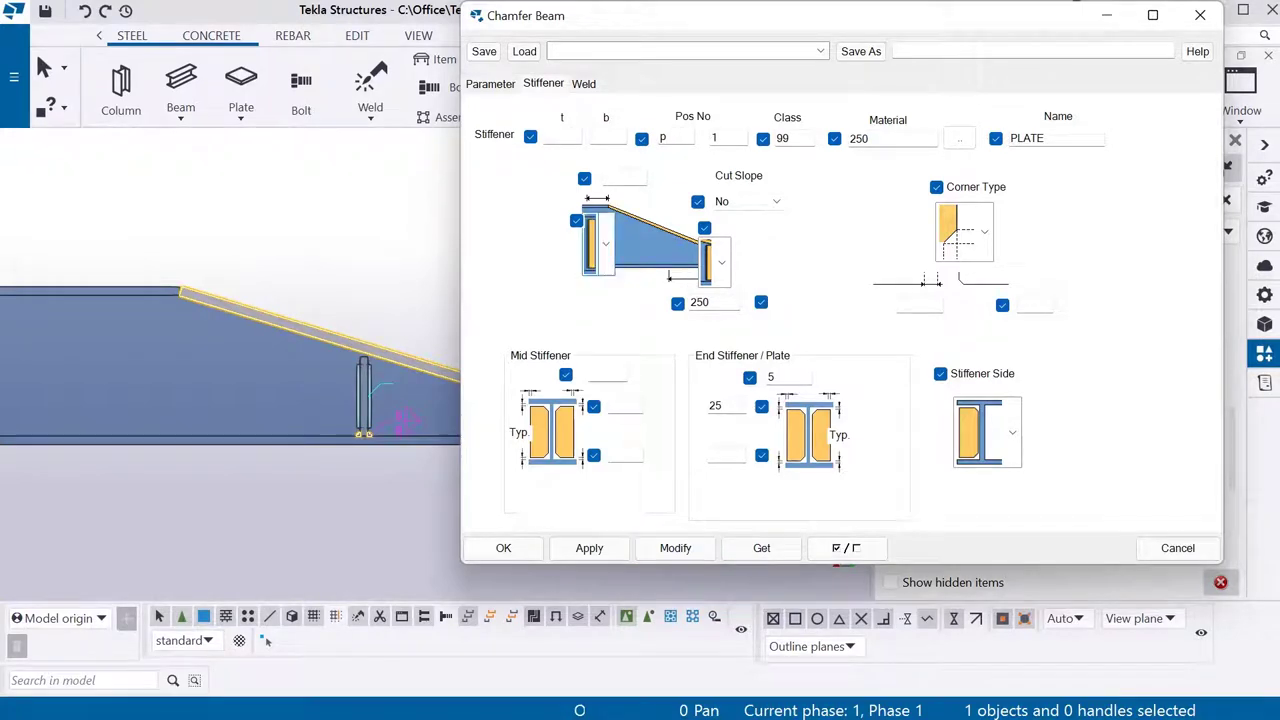
{"action": "left_click", "coordinate": [675, 548]}
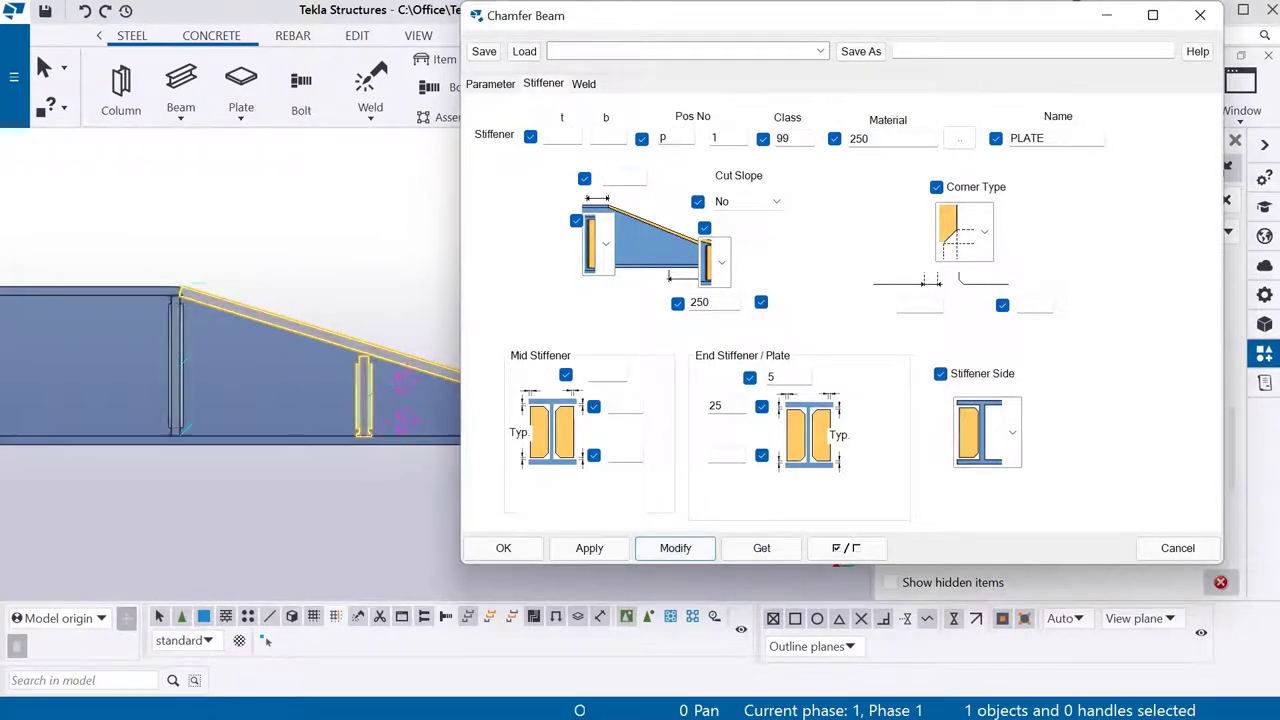
Step: Show the Parameter tab: right-side plate, 600 cut length, 100 end depth
{"action": "scroll", "coordinate": [230, 420], "scroll_direction": "down", "scroll_amount": 3}
{"action": "scroll", "coordinate": [230, 420], "scroll_direction": "up", "scroll_amount": 3}
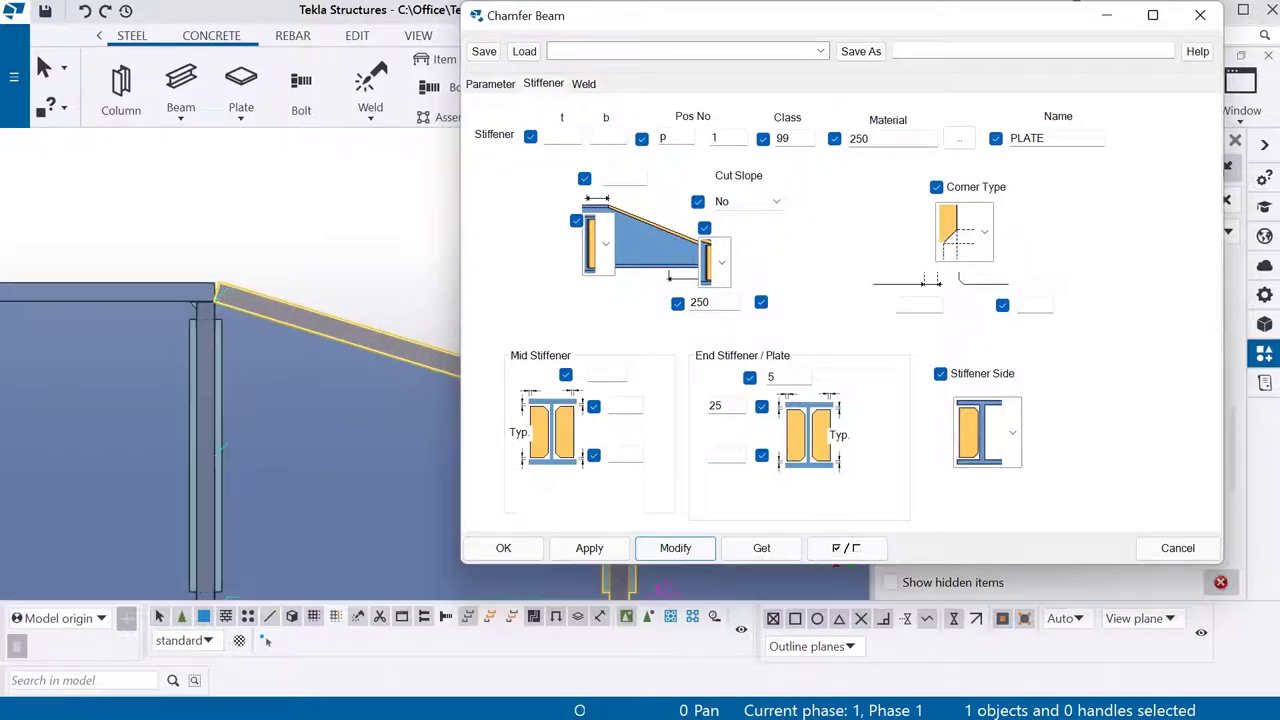
{"action": "scroll", "coordinate": [230, 420], "scroll_direction": "up", "scroll_amount": 2}
{"action": "scroll", "coordinate": [214, 320], "scroll_direction": "down", "scroll_amount": 3}
{"action": "scroll", "coordinate": [397, 342], "scroll_direction": "down", "scroll_amount": 2}
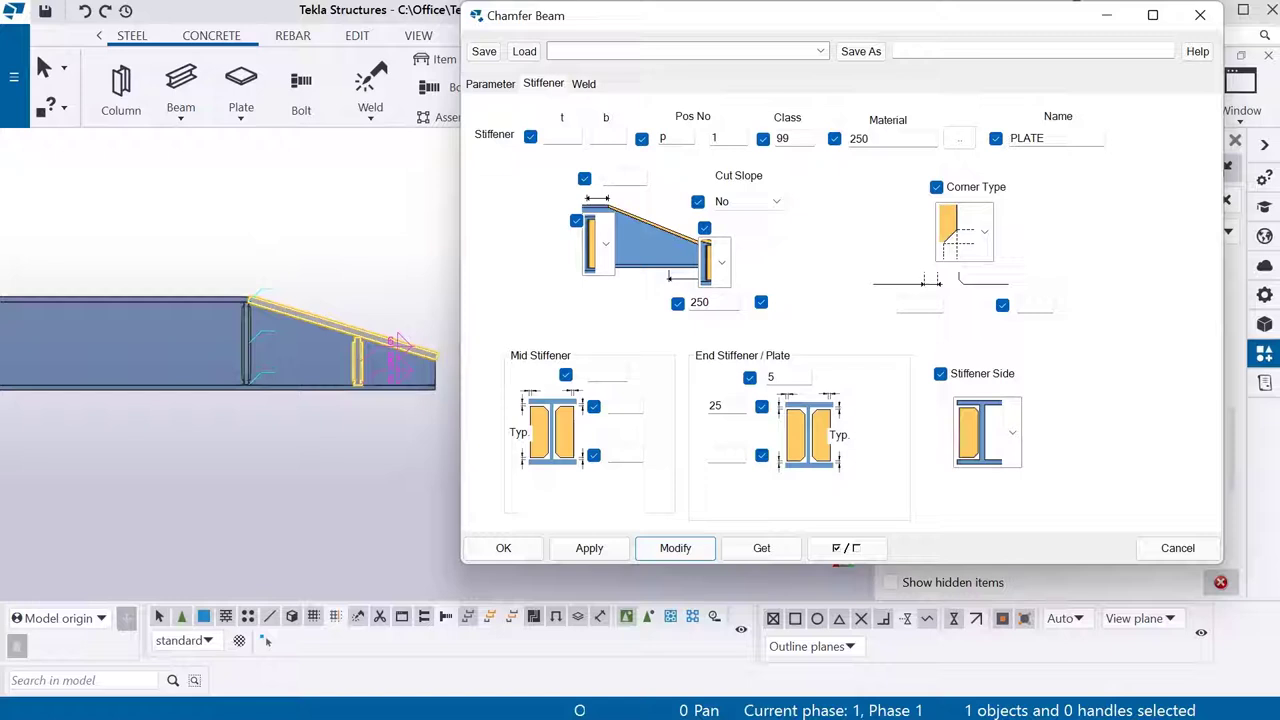
{"action": "key", "text": "ctrl+shift+Tab"}
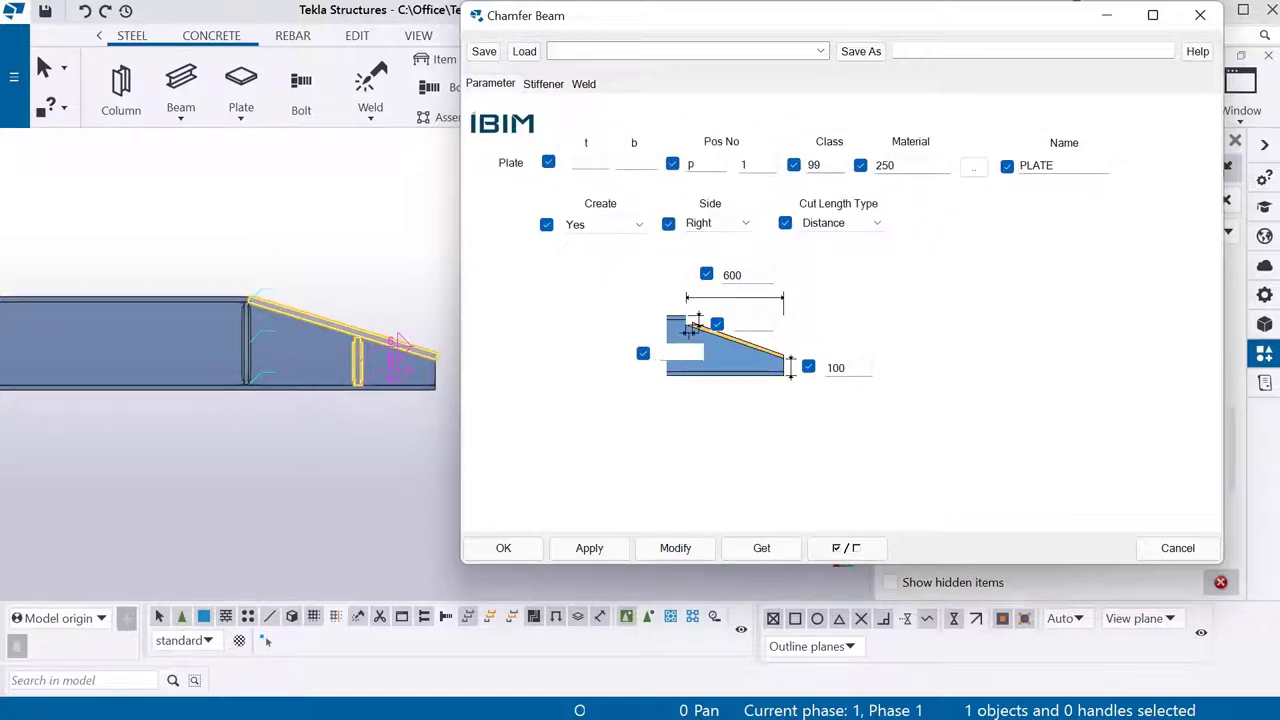
Step: Keep Distance as cut length type and change the plate length from 600 to 700
{"action": "left_click", "coordinate": [840, 222]}
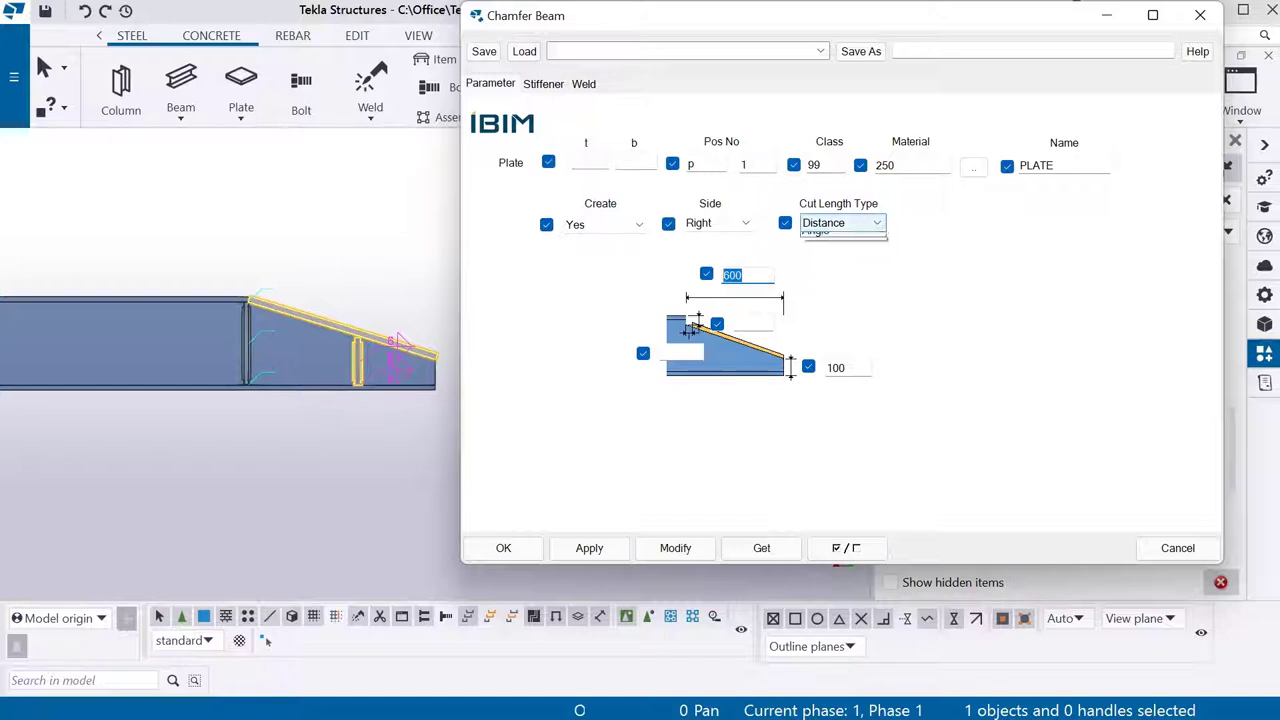
{"action": "key", "text": "Escape"}
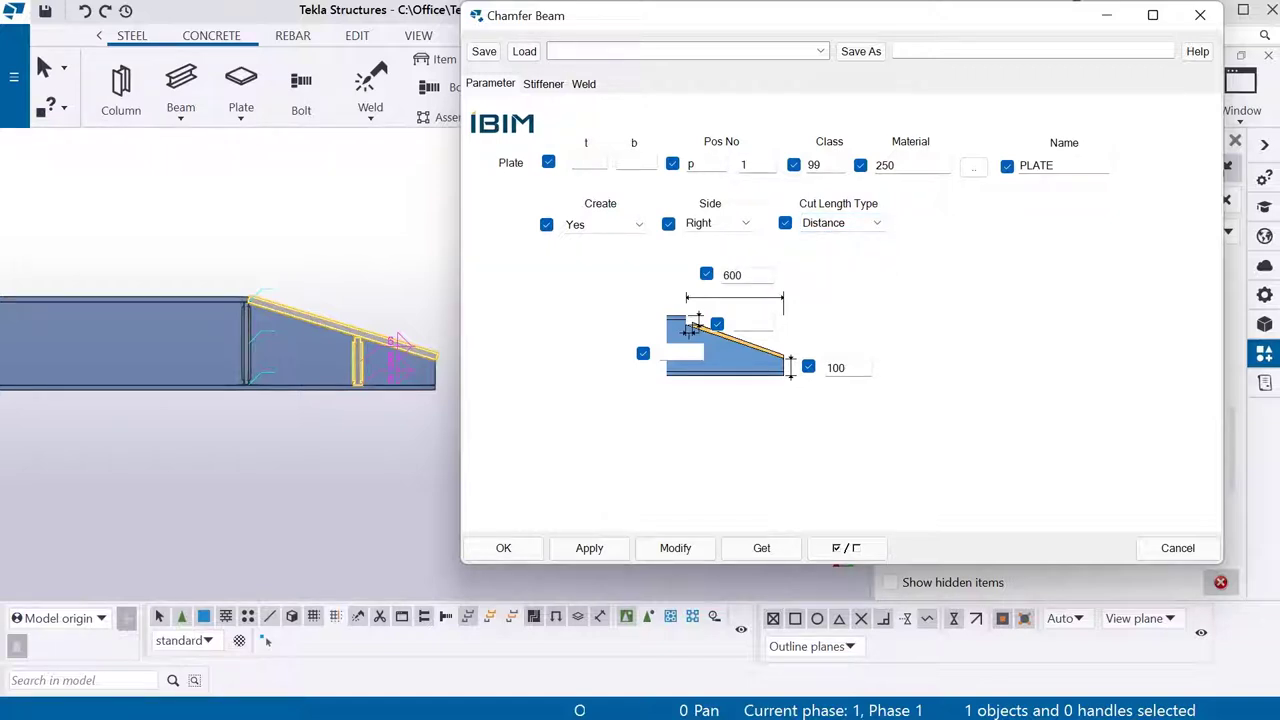
{"action": "key", "text": "shift+Tab"}
{"action": "type", "text": "700"}
{"action": "left_click", "coordinate": [675, 548]}
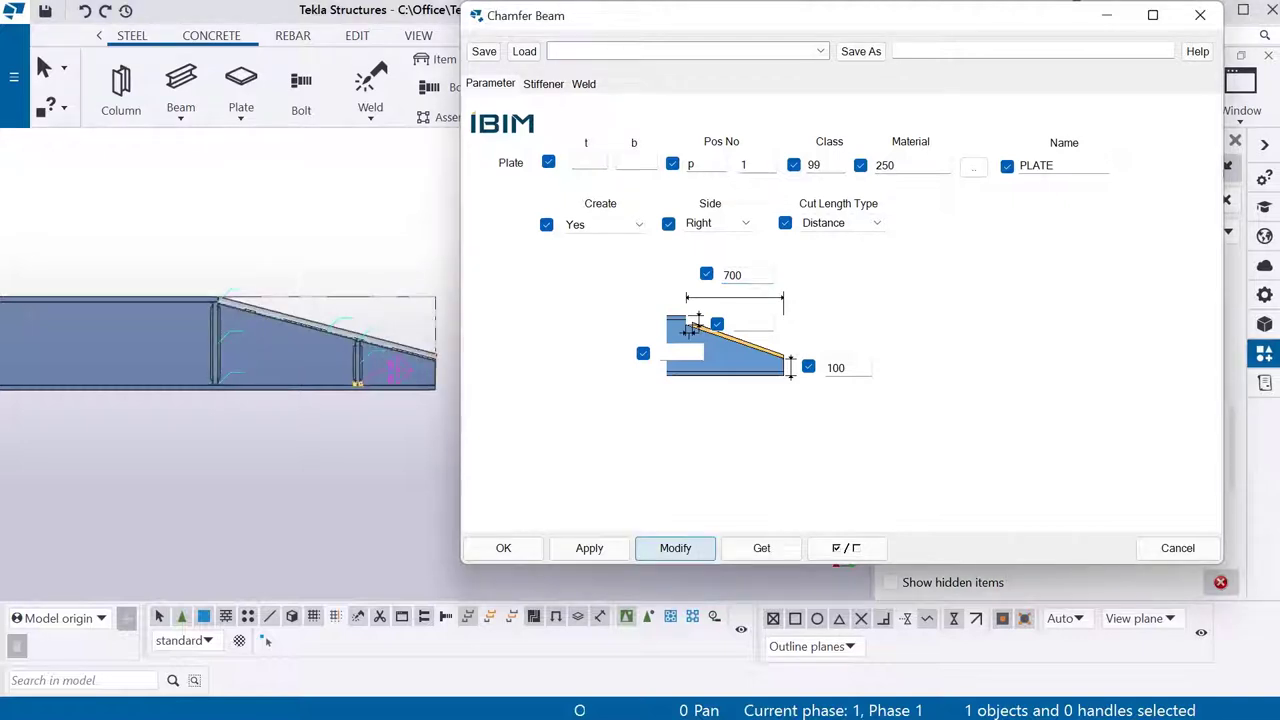
Step: Switch the Cut Length Type to Angle with a 20° cut
{"action": "left_click", "coordinate": [840, 223]}
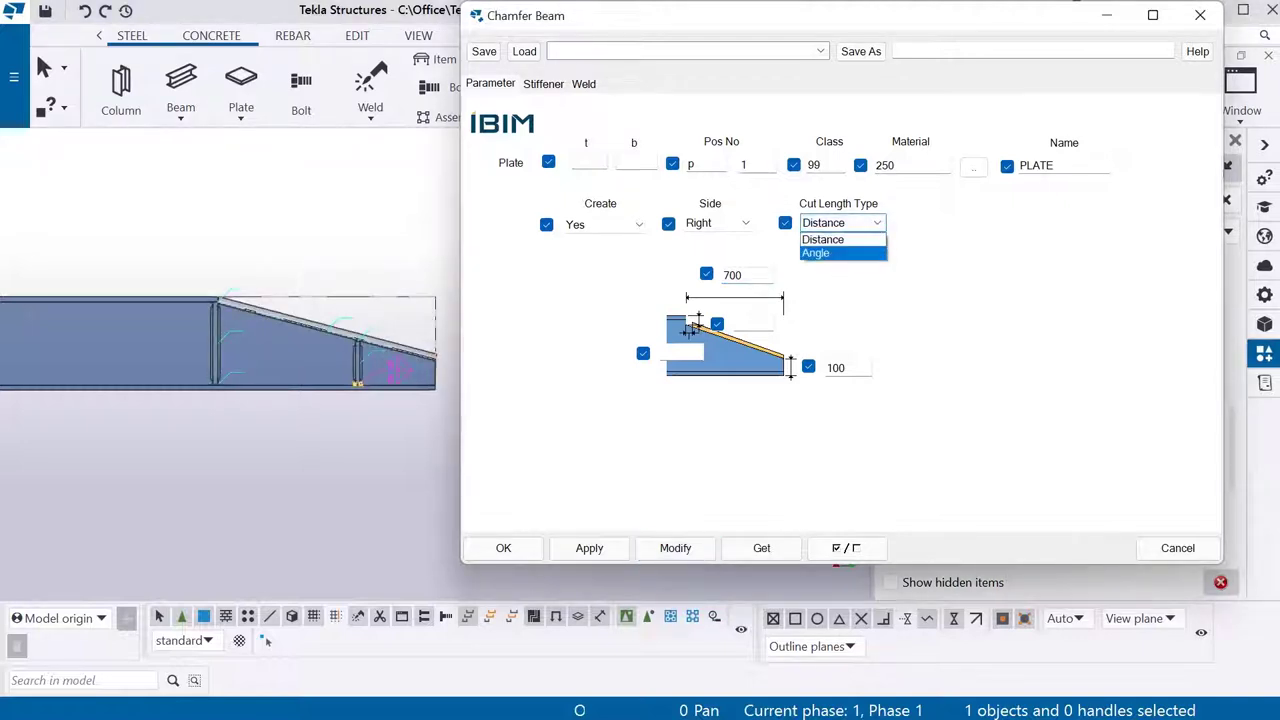
{"action": "left_click", "coordinate": [830, 257]}
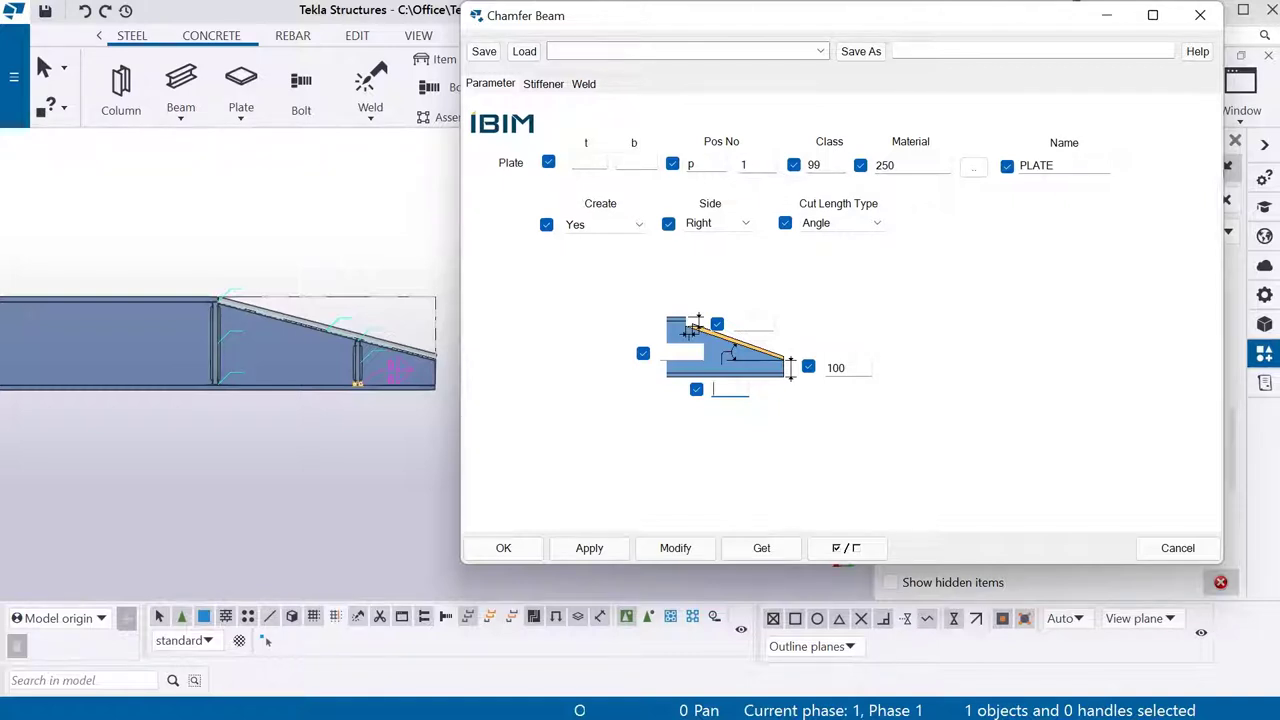
{"action": "type", "text": "20"}
{"action": "left_click", "coordinate": [675, 548]}
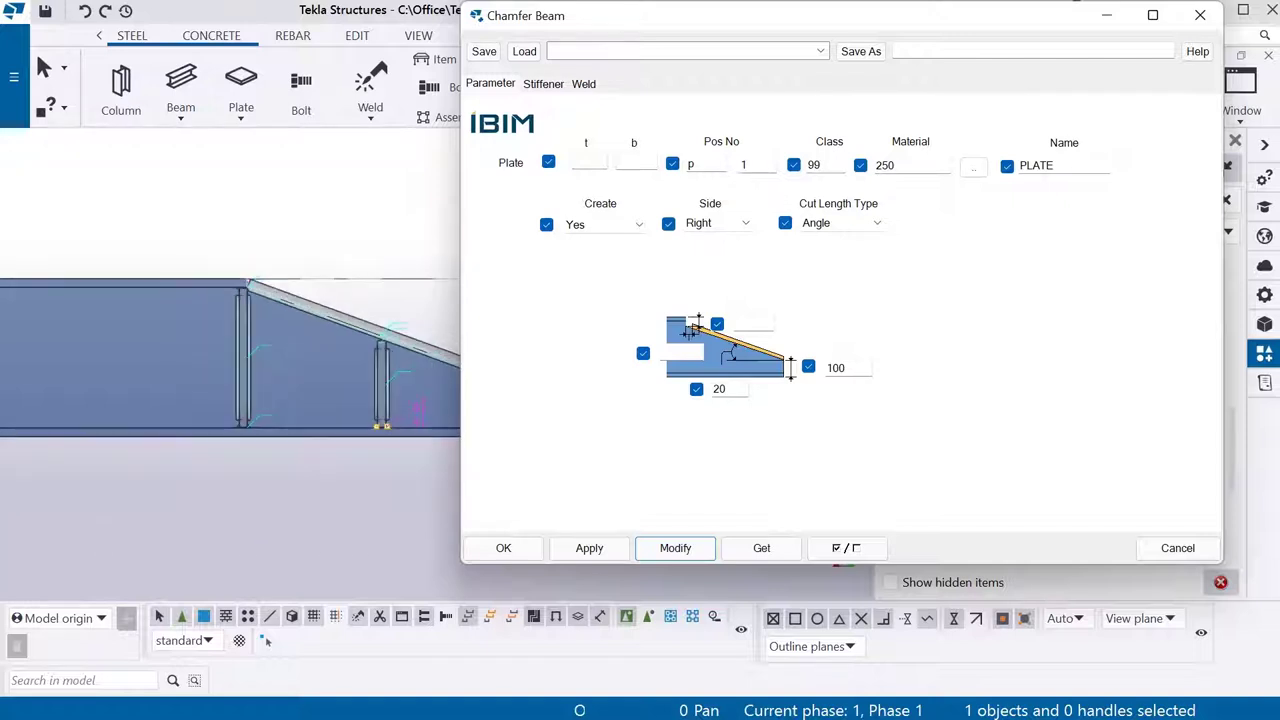
Step: Recheck the Stiffener tab's end type unchanged, reapply, and return to the parameters
{"action": "left_click", "coordinate": [543, 83]}
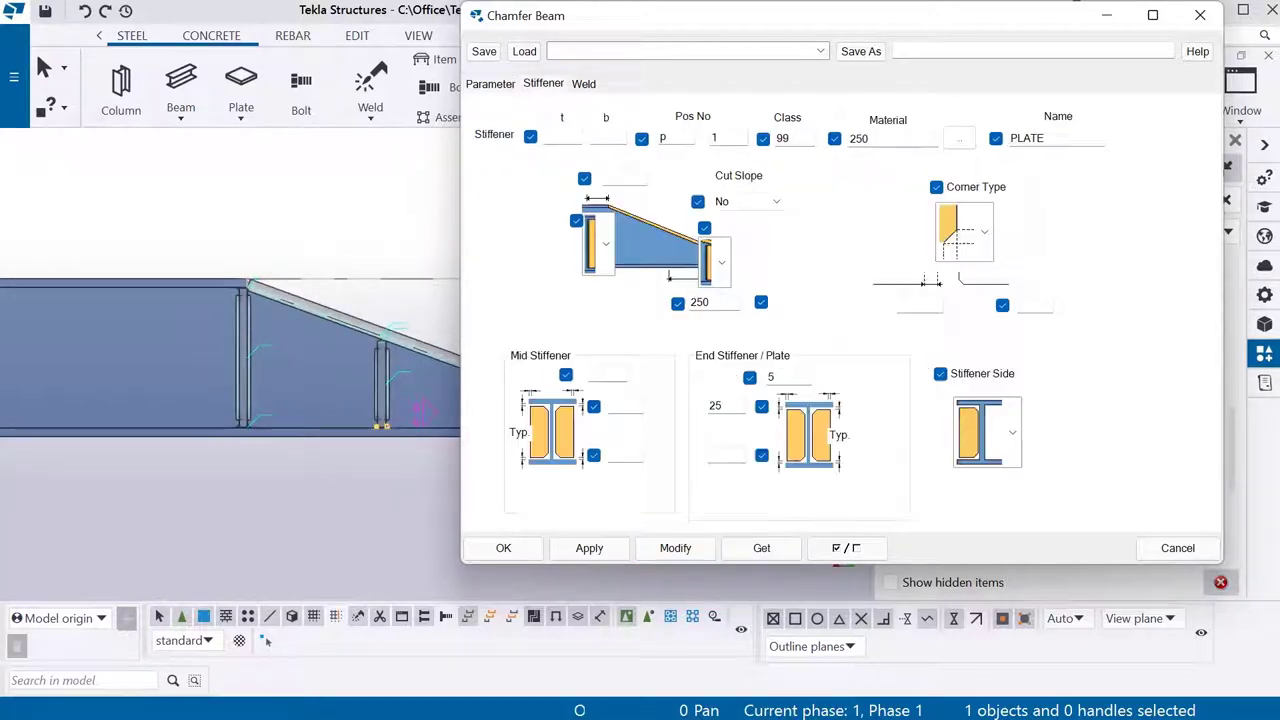
{"action": "left_click", "coordinate": [721, 262]}
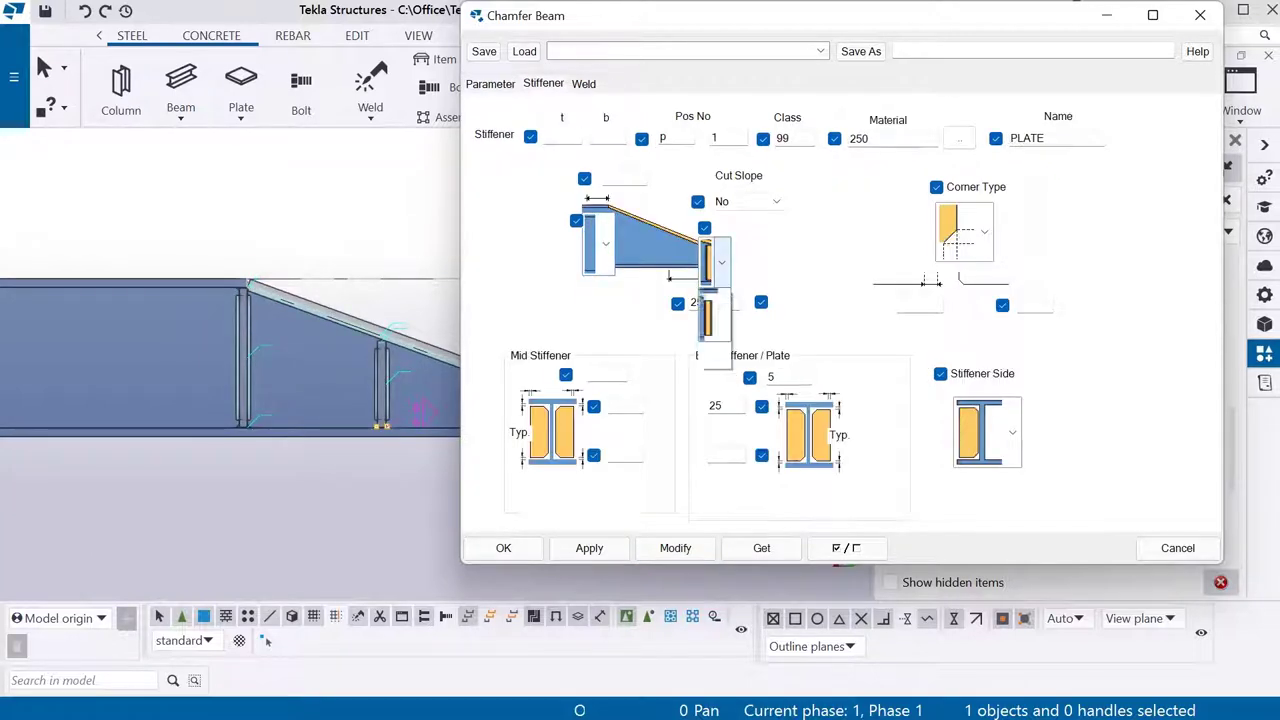
{"action": "left_click", "coordinate": [715, 262]}
{"action": "left_click", "coordinate": [675, 548]}
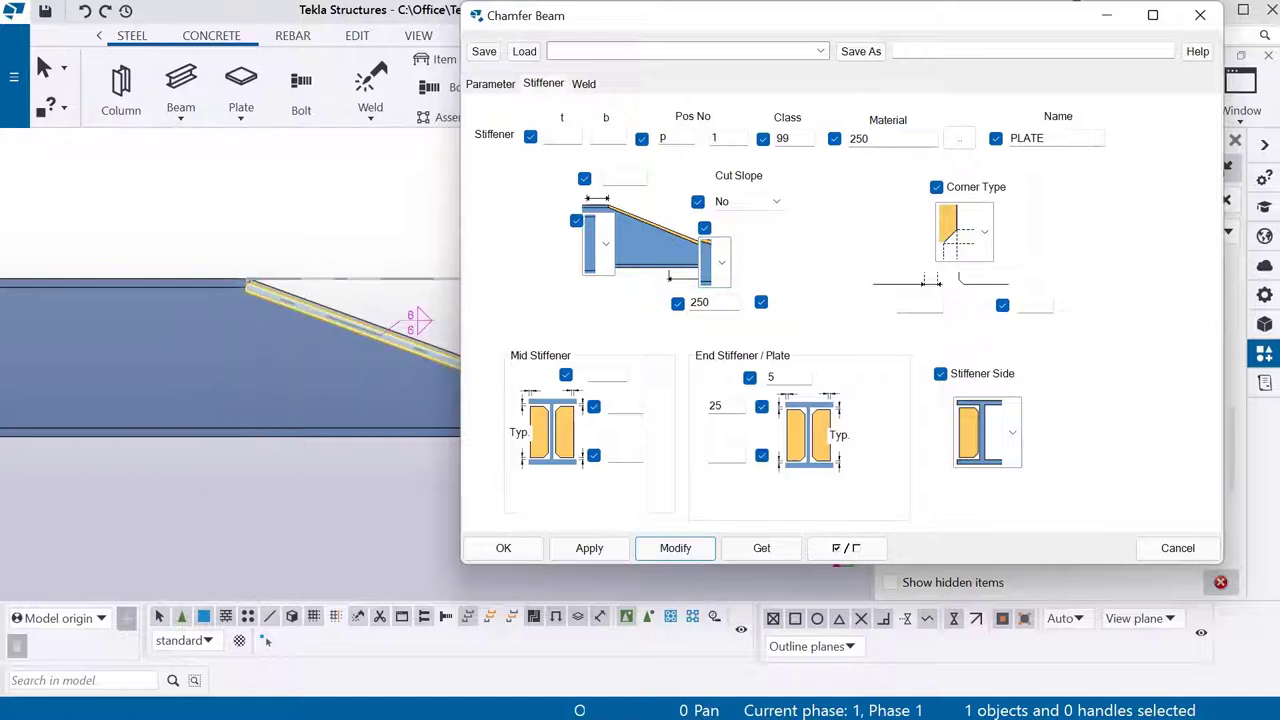
{"action": "left_click", "coordinate": [490, 83]}
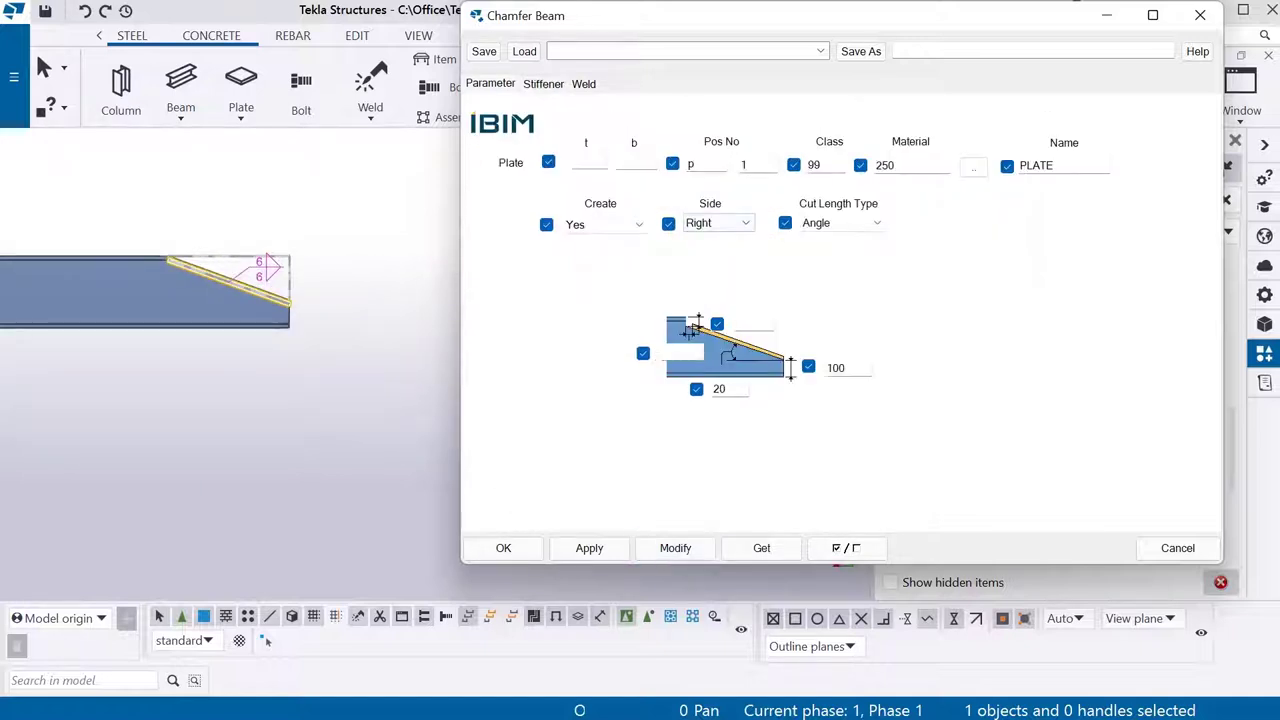
{"action": "middle_click_drag", "start_coordinate": [836, 566], "coordinate": [843, 570], "text": "ctrl"}
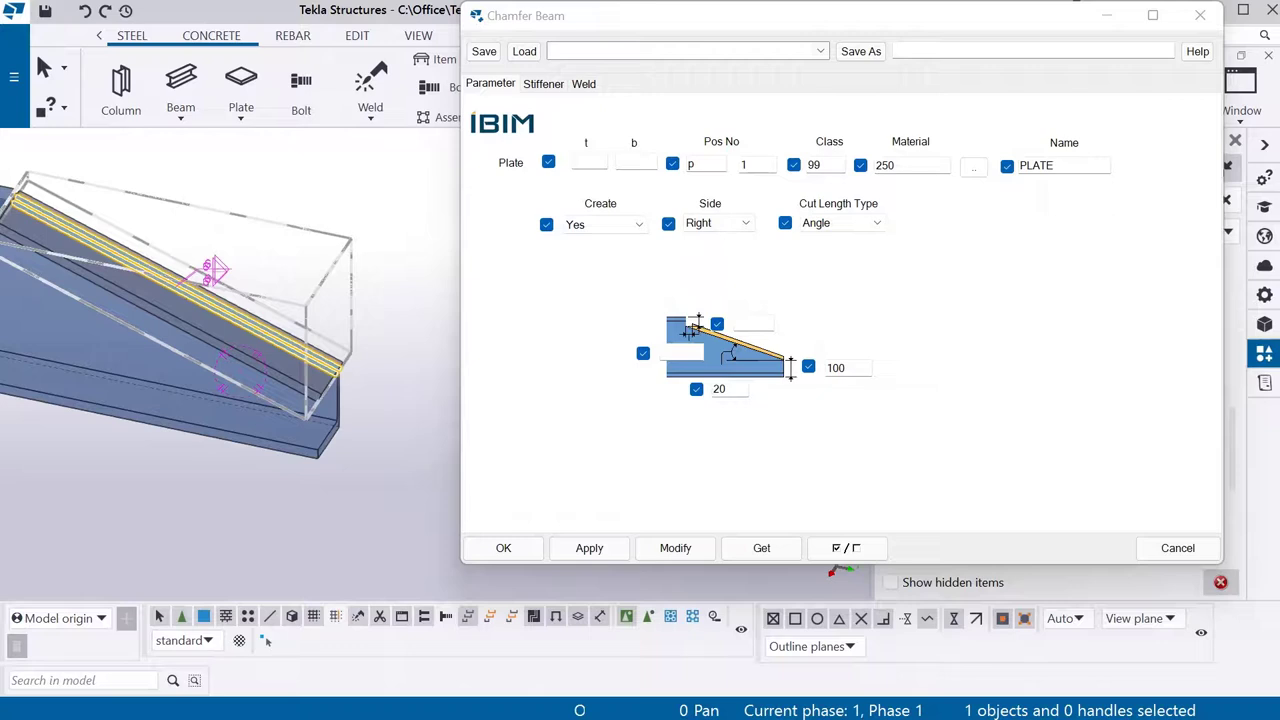
Step: Toggle the chamfer plate's Create option off and back to Yes
{"action": "left_click", "coordinate": [600, 224]}
{"action": "left_click", "coordinate": [576, 240]}
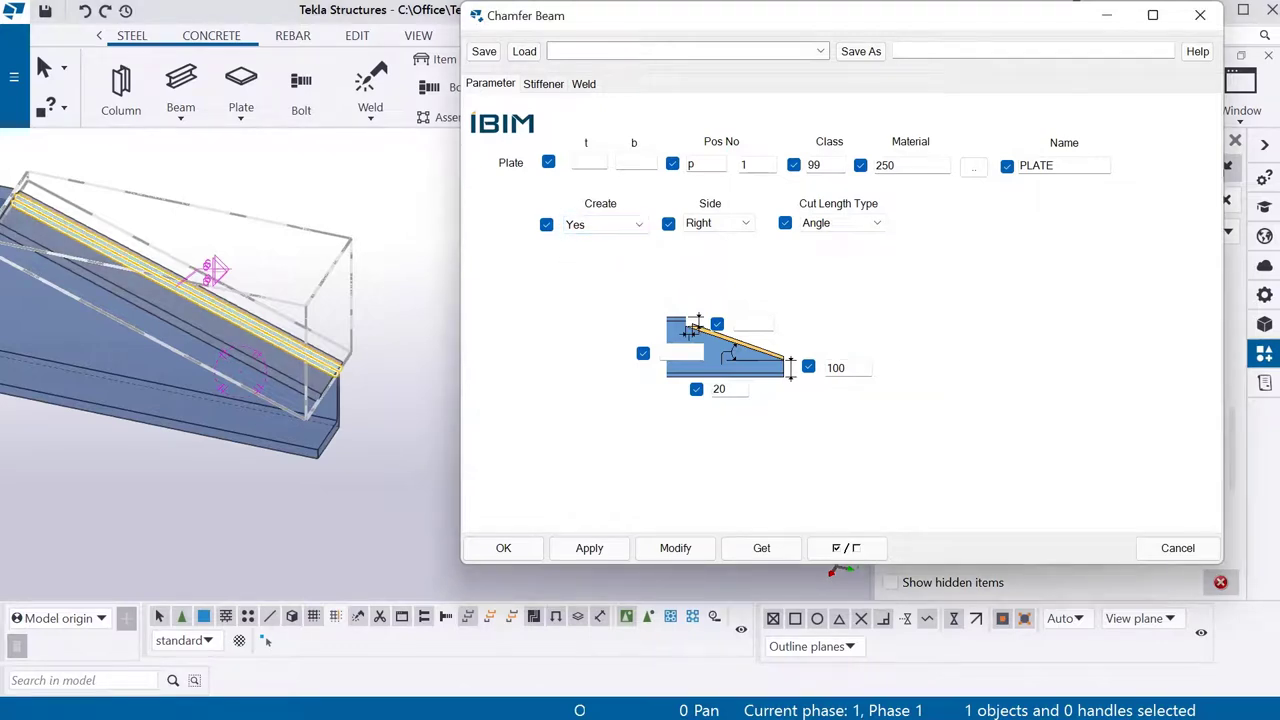
{"action": "left_click", "coordinate": [600, 224]}
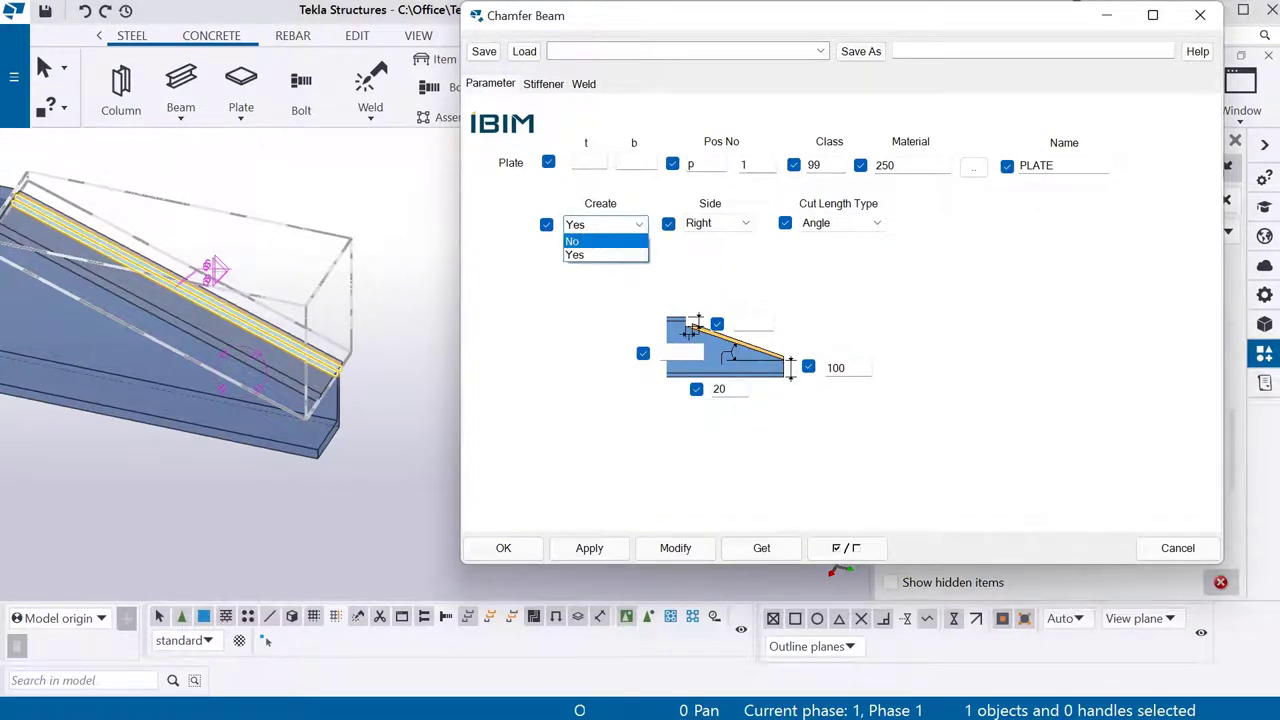
{"action": "left_click", "coordinate": [576, 254]}
{"action": "left_click", "coordinate": [675, 548]}
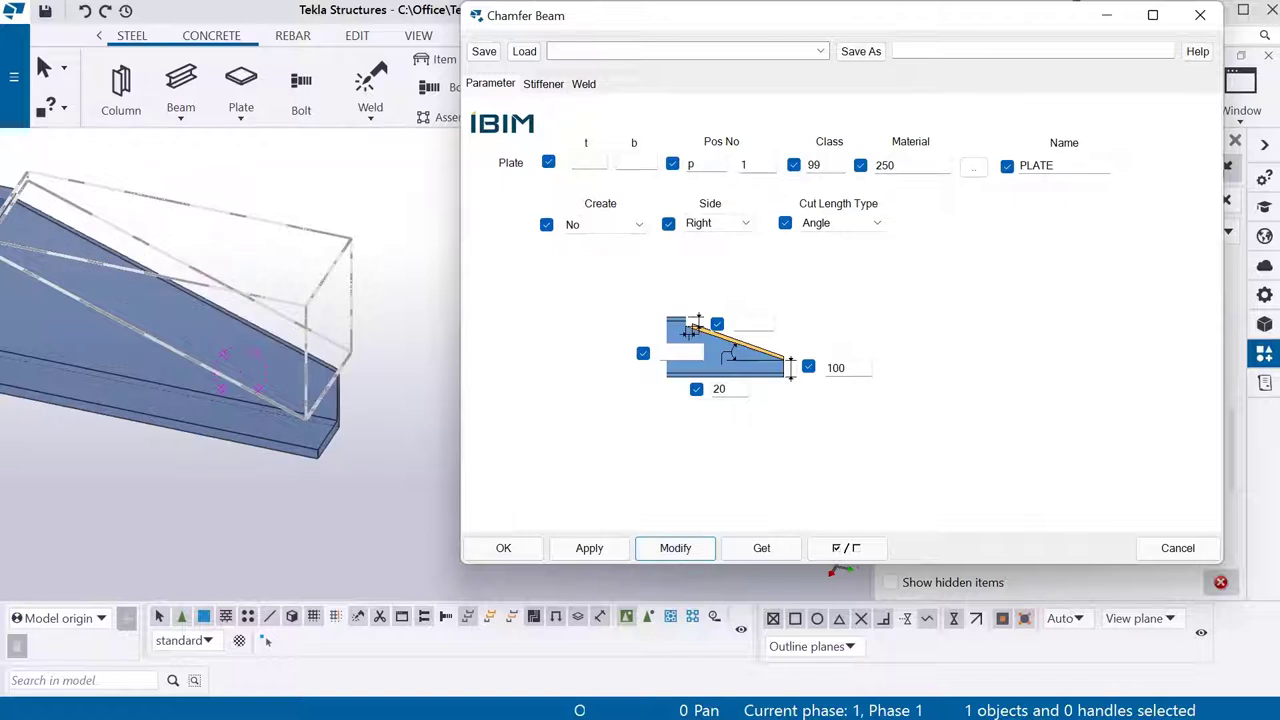
{"action": "middle_click_drag", "start_coordinate": [200, 320], "coordinate": [230, 300], "text": "ctrl"}
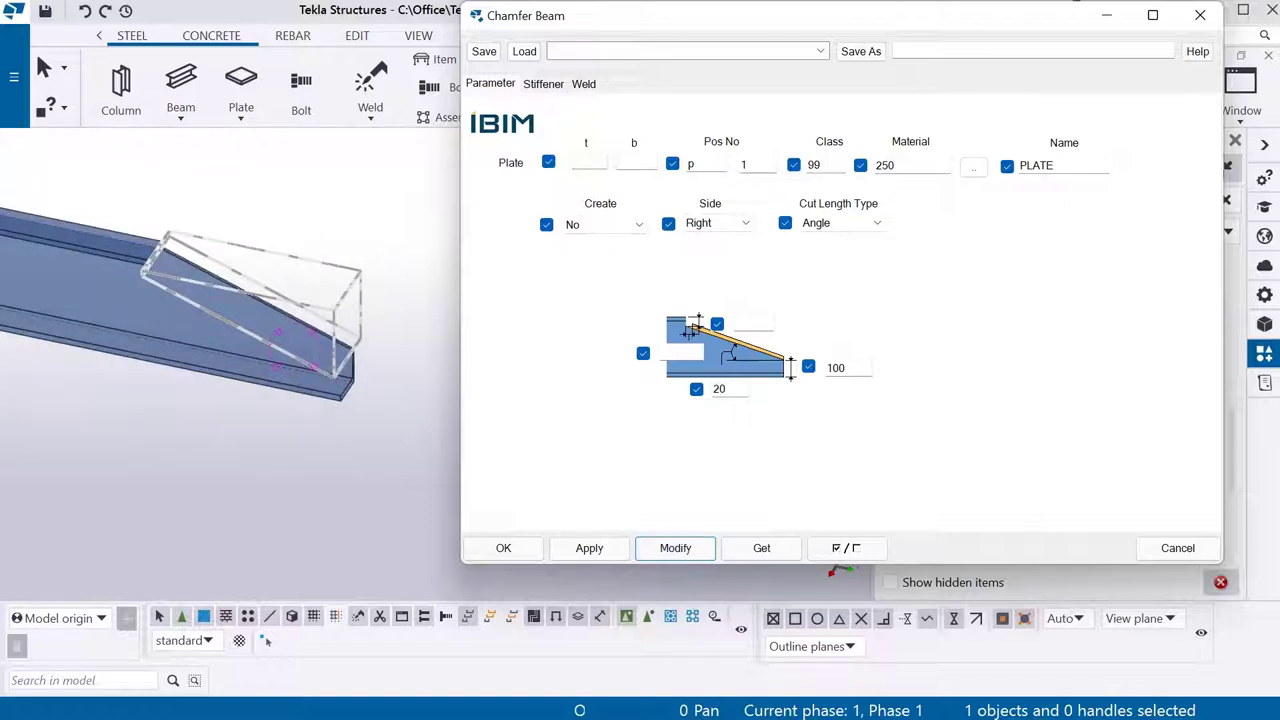
{"action": "left_click", "coordinate": [604, 224]}
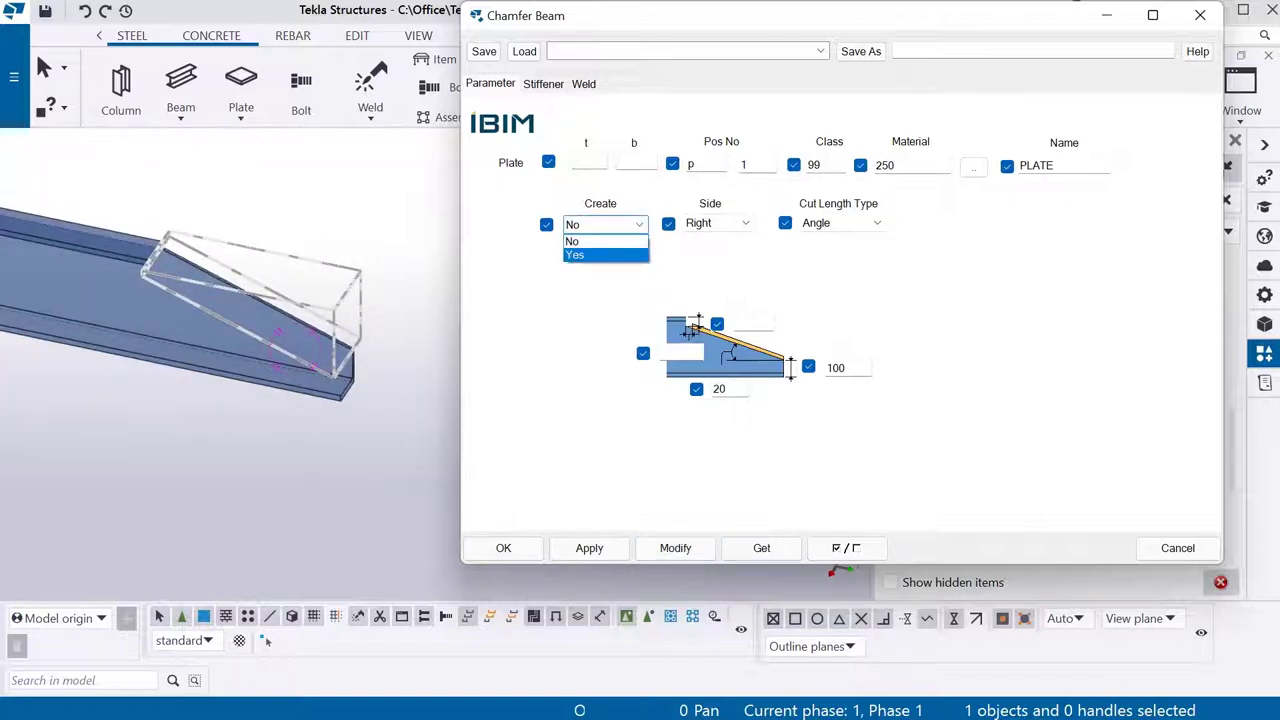
{"action": "left_click", "coordinate": [575, 255]}
{"action": "left_click", "coordinate": [675, 548]}
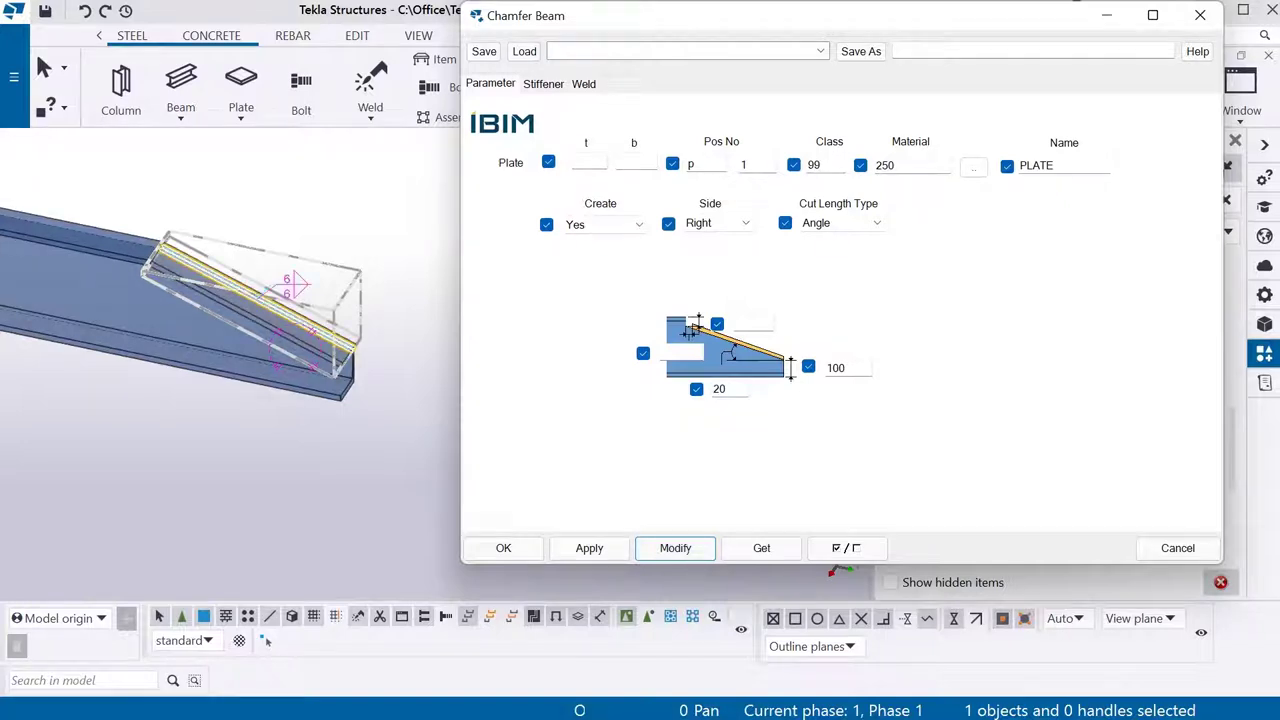
Step: Set the chamfer Side to Left, then to Both, applying each time
{"action": "scroll", "coordinate": [260, 290], "scroll_direction": "down", "scroll_amount": 2}
{"action": "scroll", "coordinate": [260, 290], "scroll_direction": "down", "scroll_amount": 1}
{"action": "scroll", "coordinate": [260, 290], "scroll_direction": "down", "scroll_amount": 1}
{"action": "scroll", "coordinate": [260, 290], "scroll_direction": "down", "scroll_amount": 1}
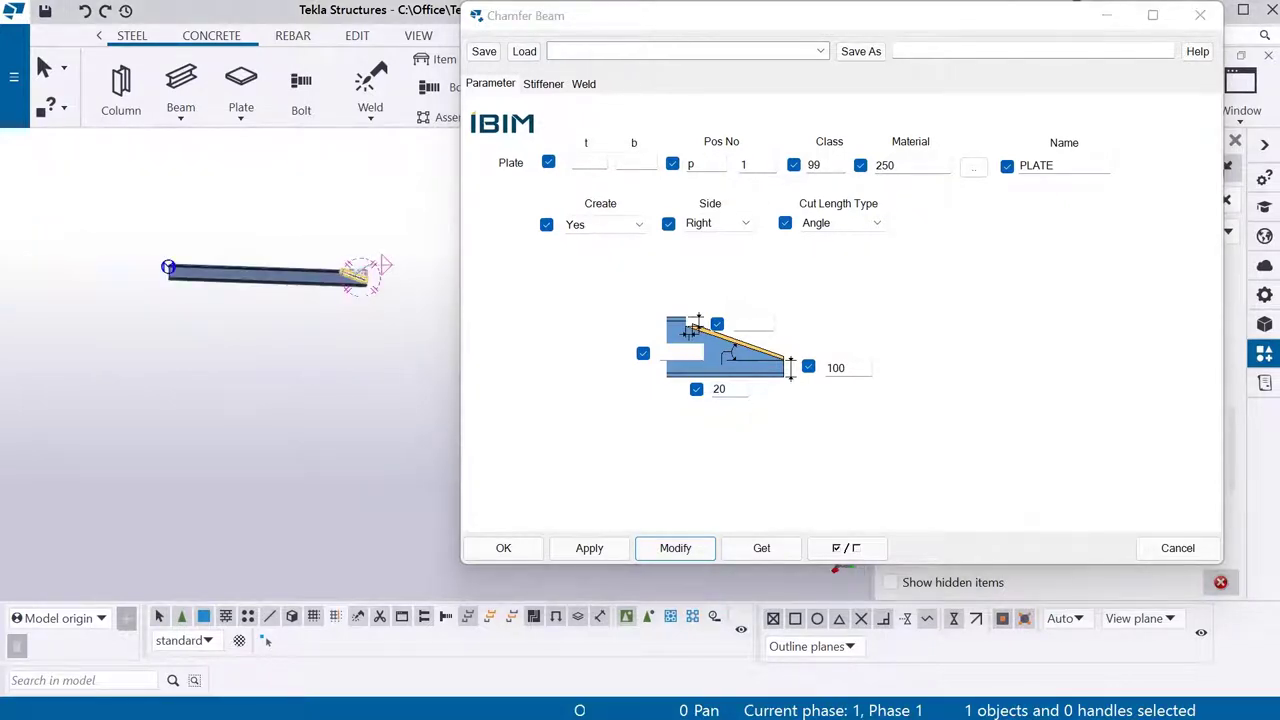
{"action": "left_click", "coordinate": [718, 222]}
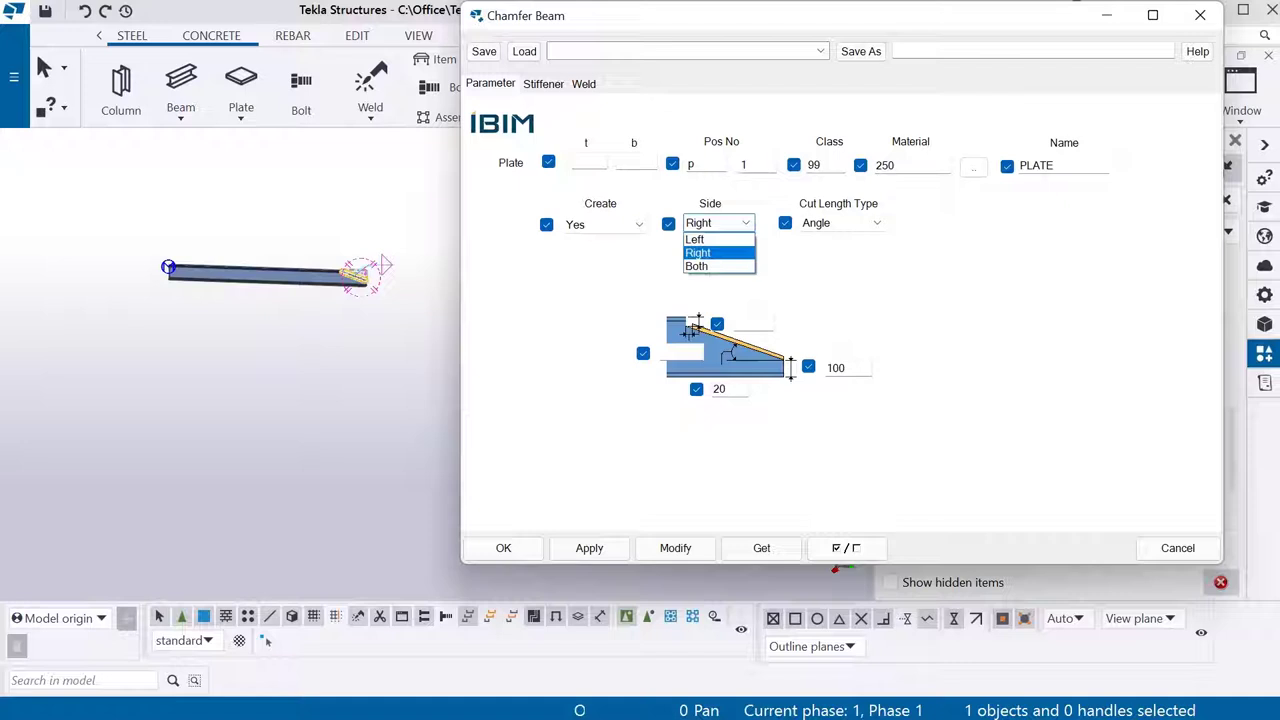
{"action": "left_click", "coordinate": [705, 254]}
{"action": "left_click", "coordinate": [675, 548]}
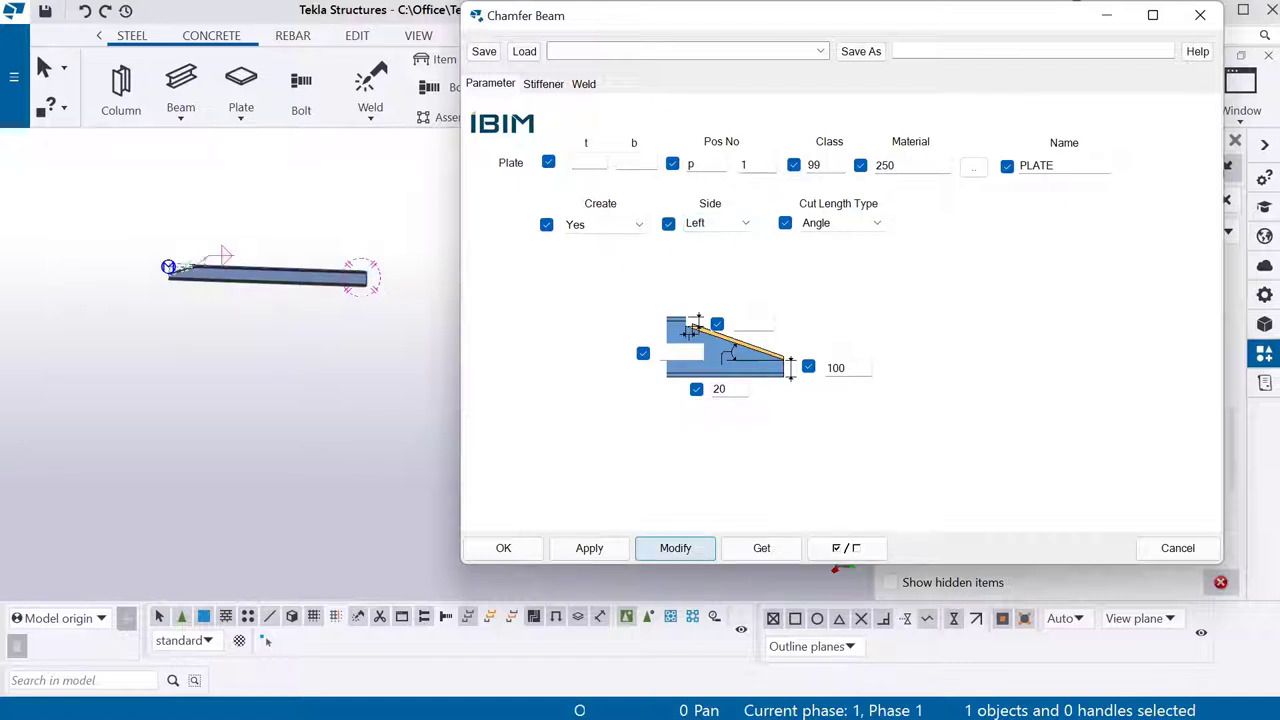
{"action": "left_click", "coordinate": [718, 222]}
{"action": "left_click", "coordinate": [697, 266]}
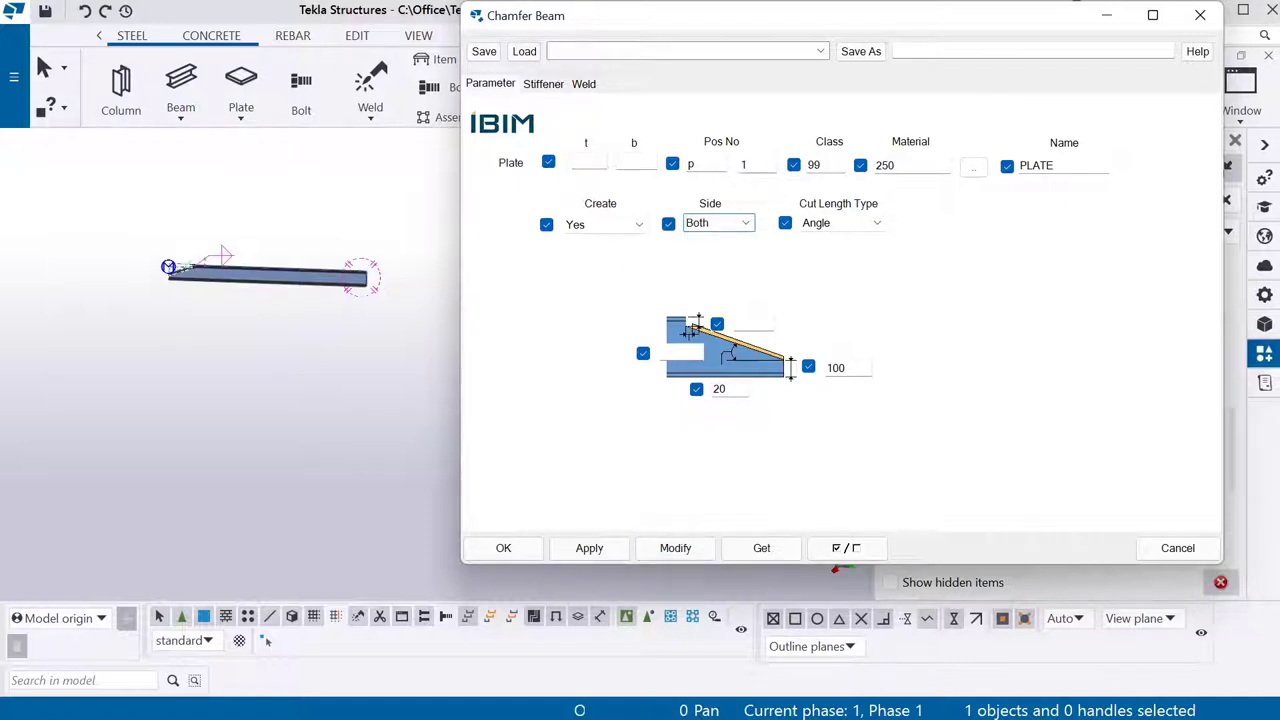
{"action": "left_click", "coordinate": [675, 548]}
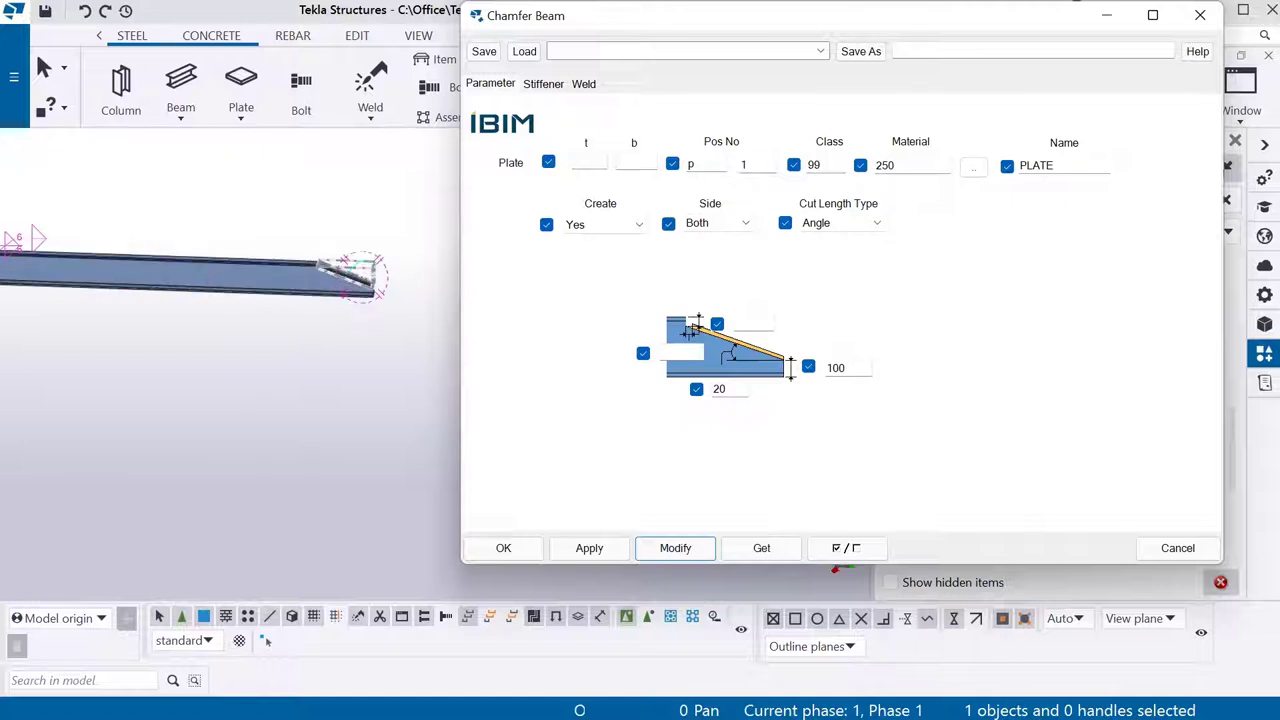
Step: Load the 'Beam' preset on the beam, making it a UB360*51 class 1 member
{"action": "left_click", "coordinate": [583, 83]}
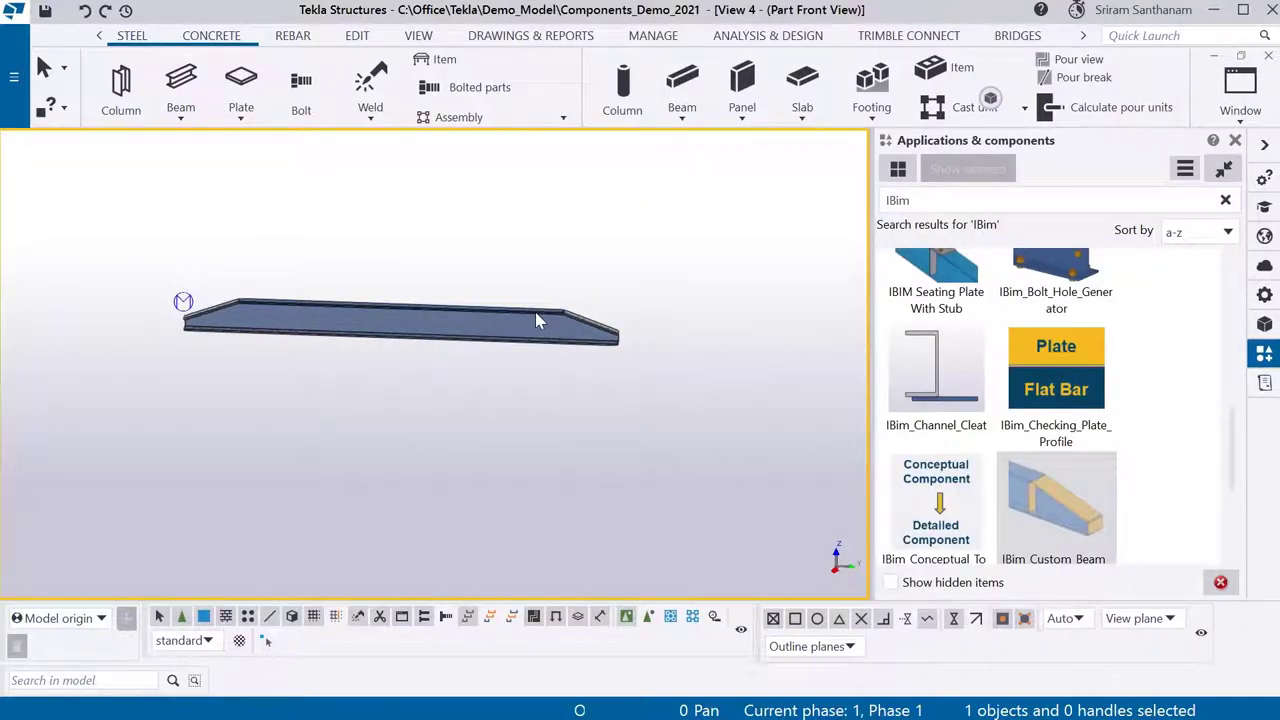
{"action": "double_click", "coordinate": [536, 315]}
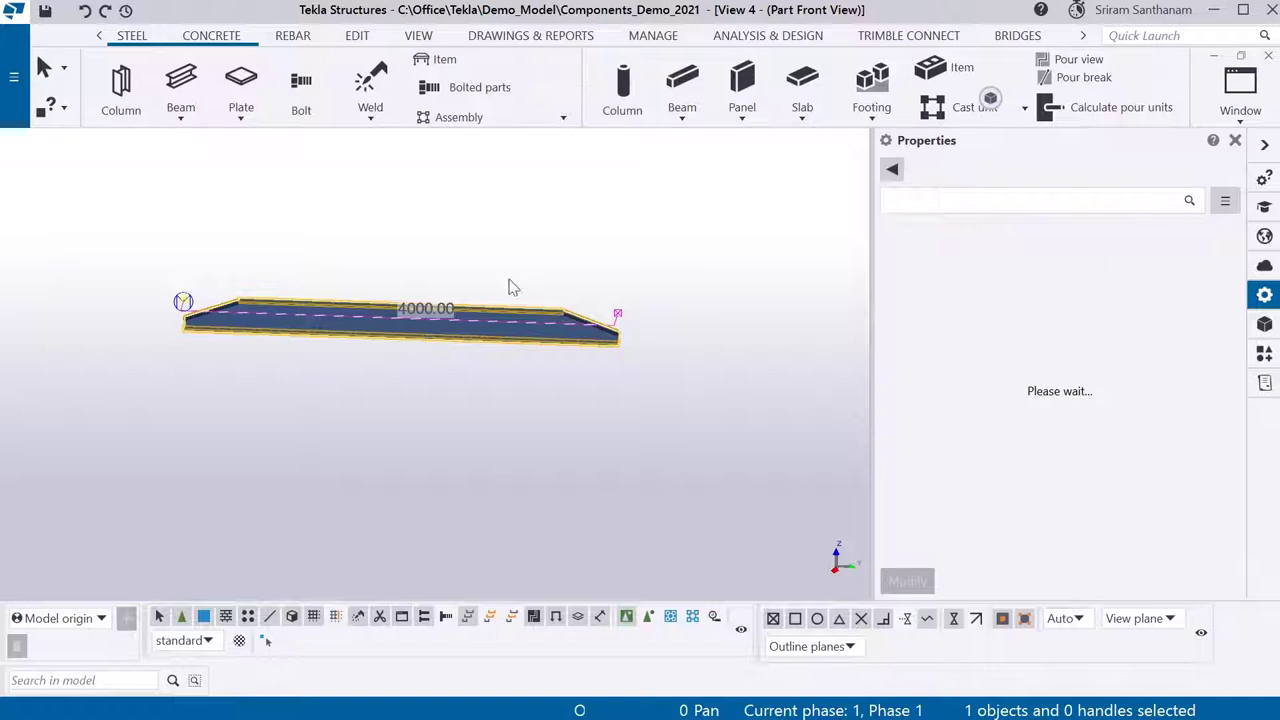
{"action": "left_click", "coordinate": [1199, 172]}
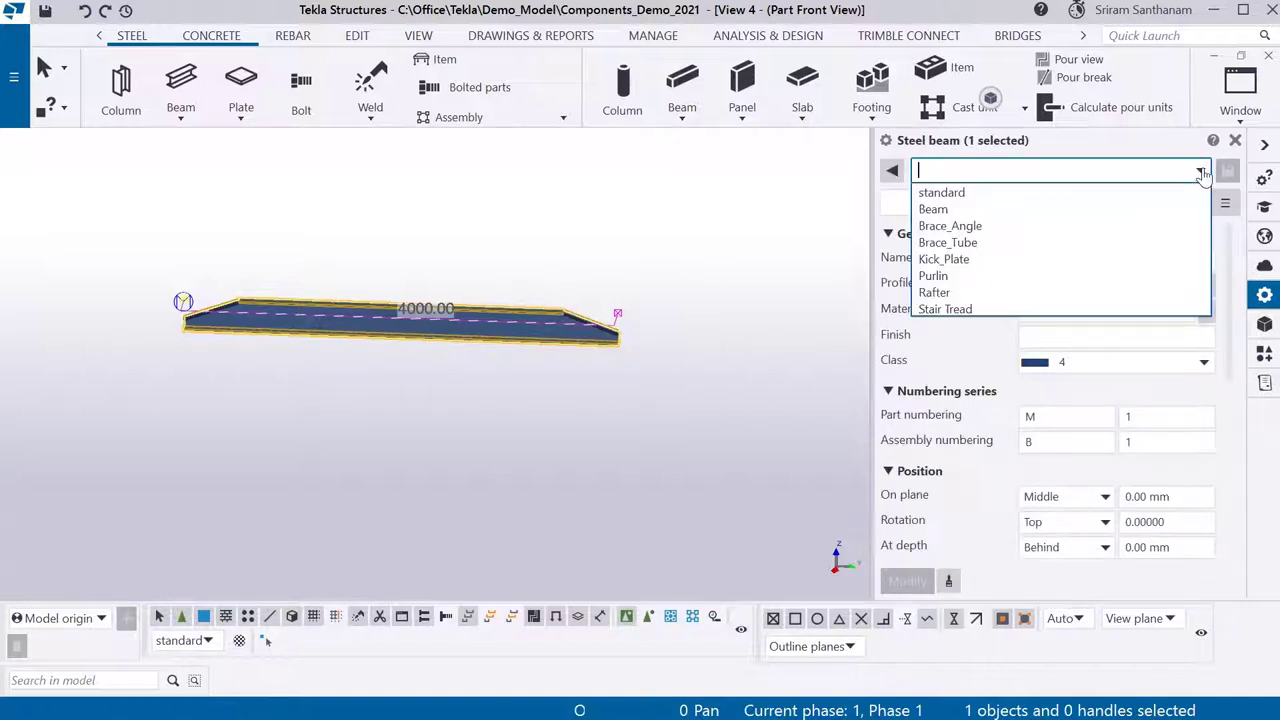
{"action": "left_click", "coordinate": [952, 212]}
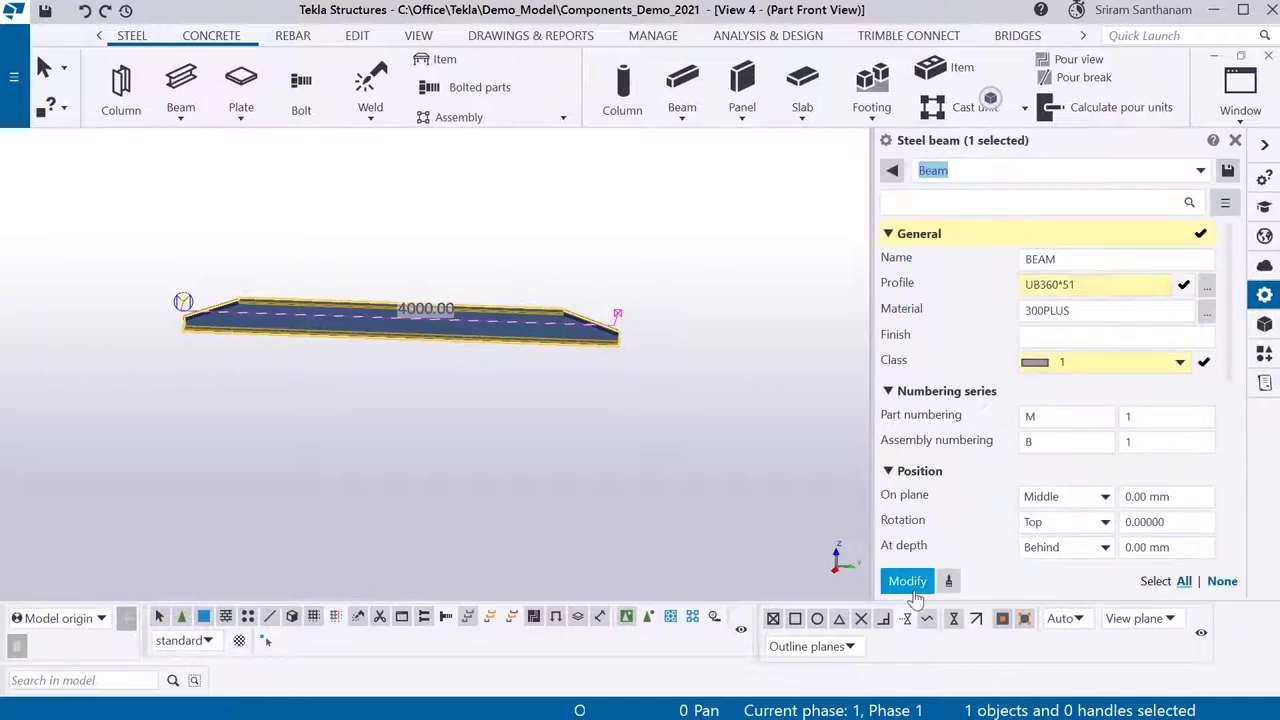
{"action": "left_click", "coordinate": [907, 580]}
{"action": "scroll", "coordinate": [620, 343], "scroll_direction": "up", "scroll_amount": 5}
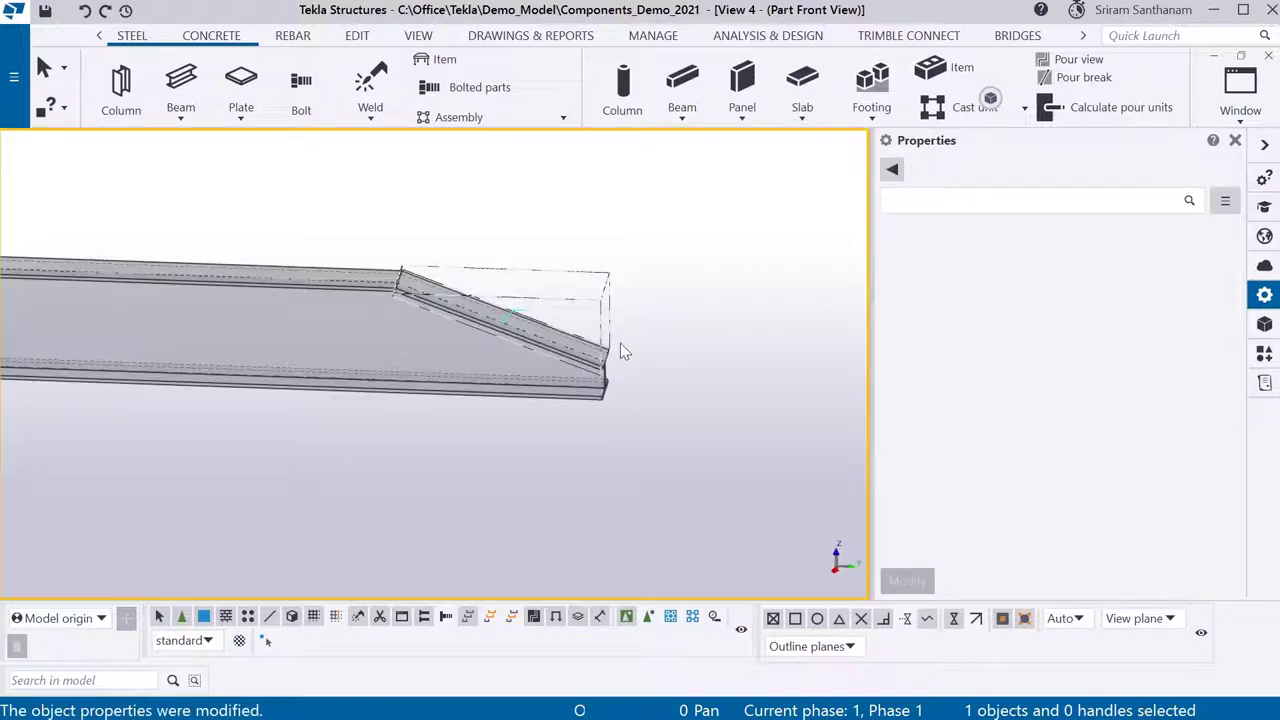
{"action": "mouse_move", "coordinate": [615, 346]}
{"action": "middle_mouse_down", "text": "ctrl"}
{"action": "mouse_move", "coordinate": [460, 386]}
{"action": "mouse_move", "coordinate": [675, 335]}
{"action": "middle_mouse_up", "text": "ctrl"}
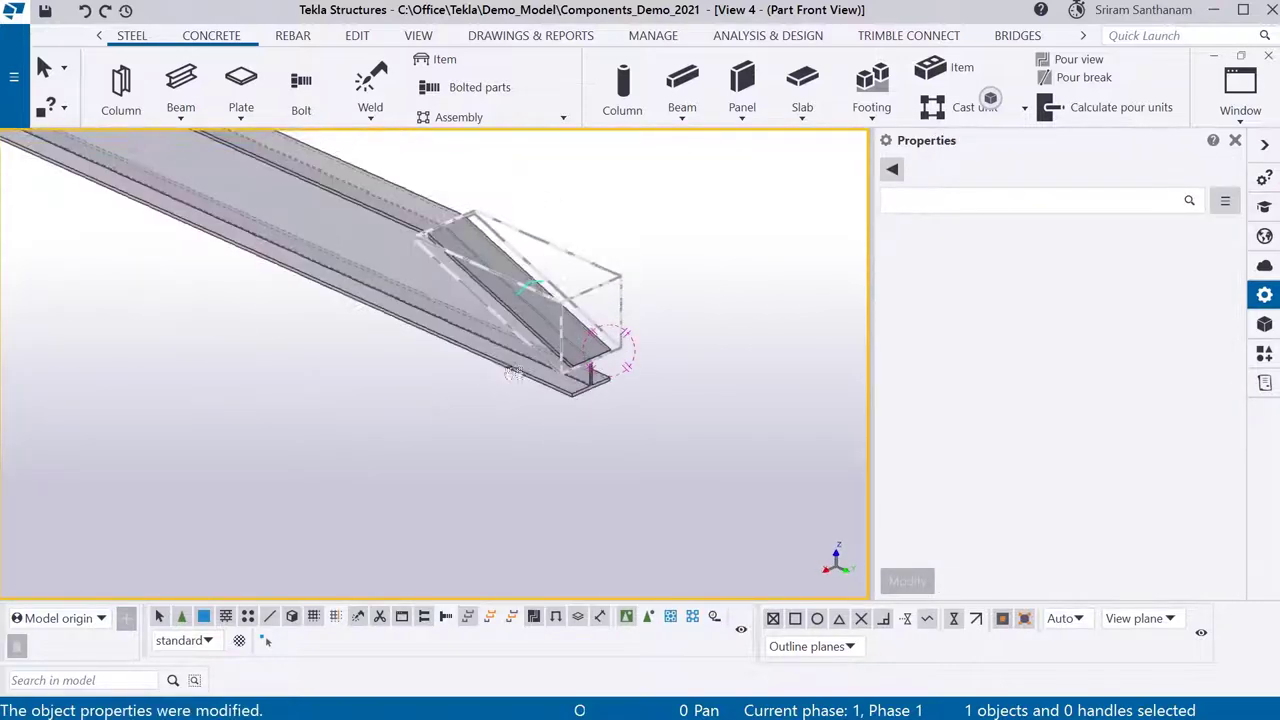
{"action": "scroll", "coordinate": [690, 300], "scroll_direction": "up", "scroll_amount": 2}
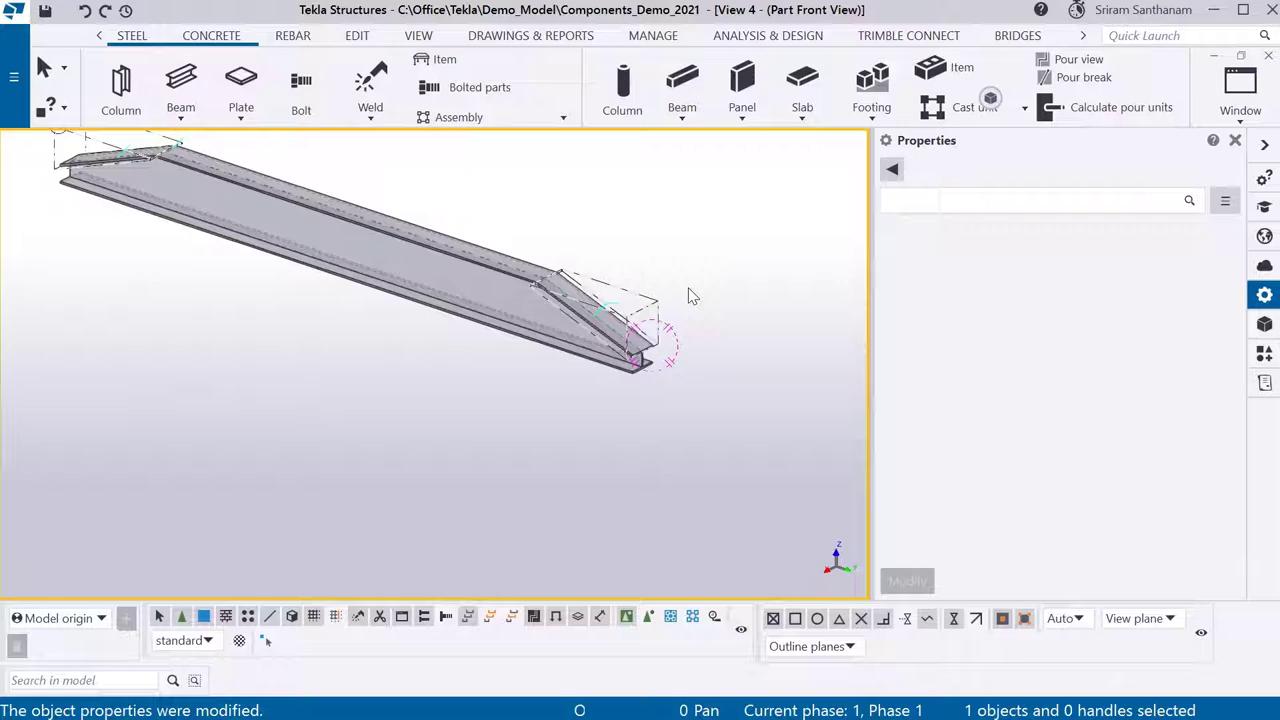
{"action": "scroll", "coordinate": [586, 408], "scroll_direction": "down", "scroll_amount": 2}
Step: Choose the end stiffener layout on the component's Stiffener tab and apply it
{"action": "double_click", "coordinate": [640, 333]}
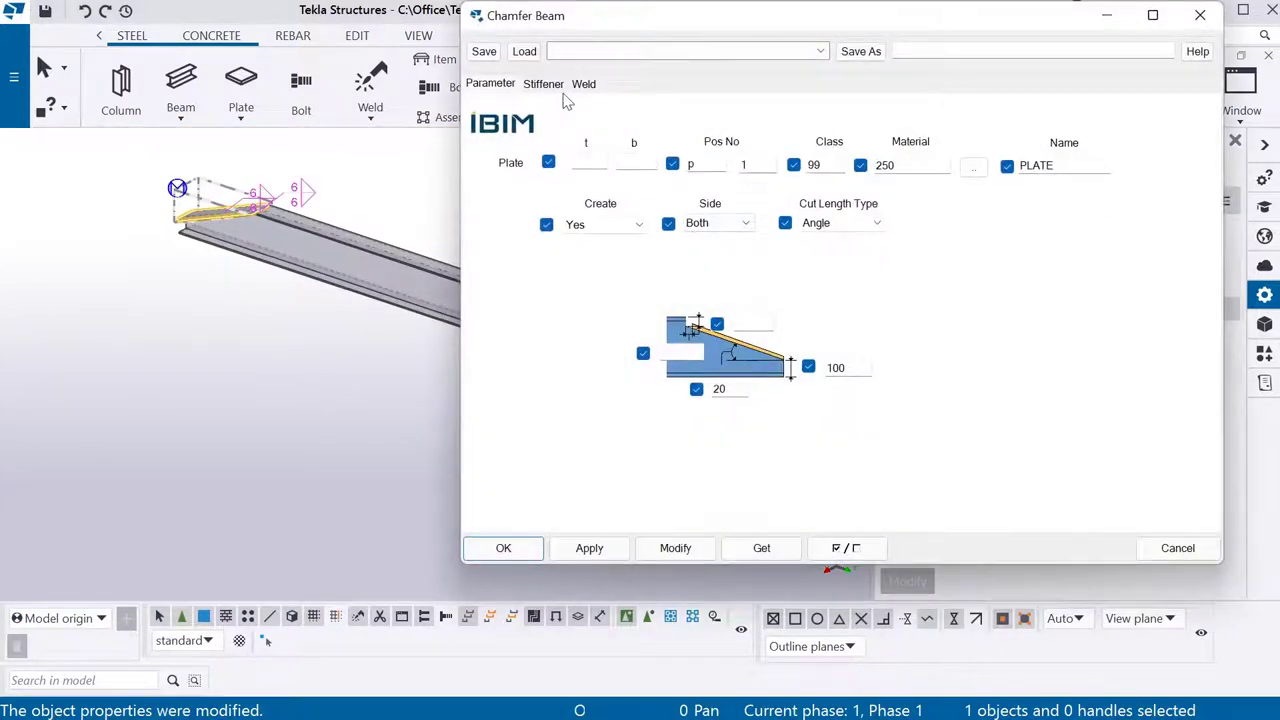
{"action": "left_click", "coordinate": [543, 83]}
{"action": "left_click", "coordinate": [721, 262]}
{"action": "left_click", "coordinate": [708, 345]}
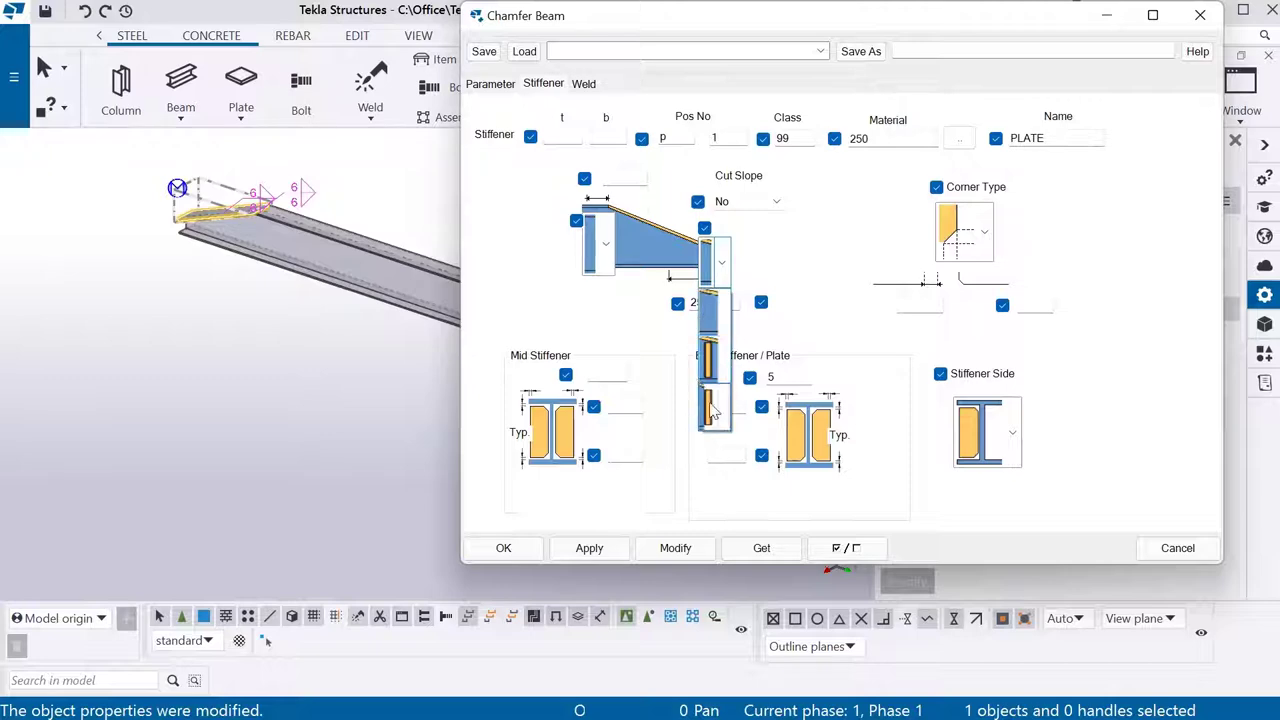
{"action": "left_click", "coordinate": [675, 548]}
{"action": "left_click_drag", "start_coordinate": [560, 15], "coordinate": [688, 34]}
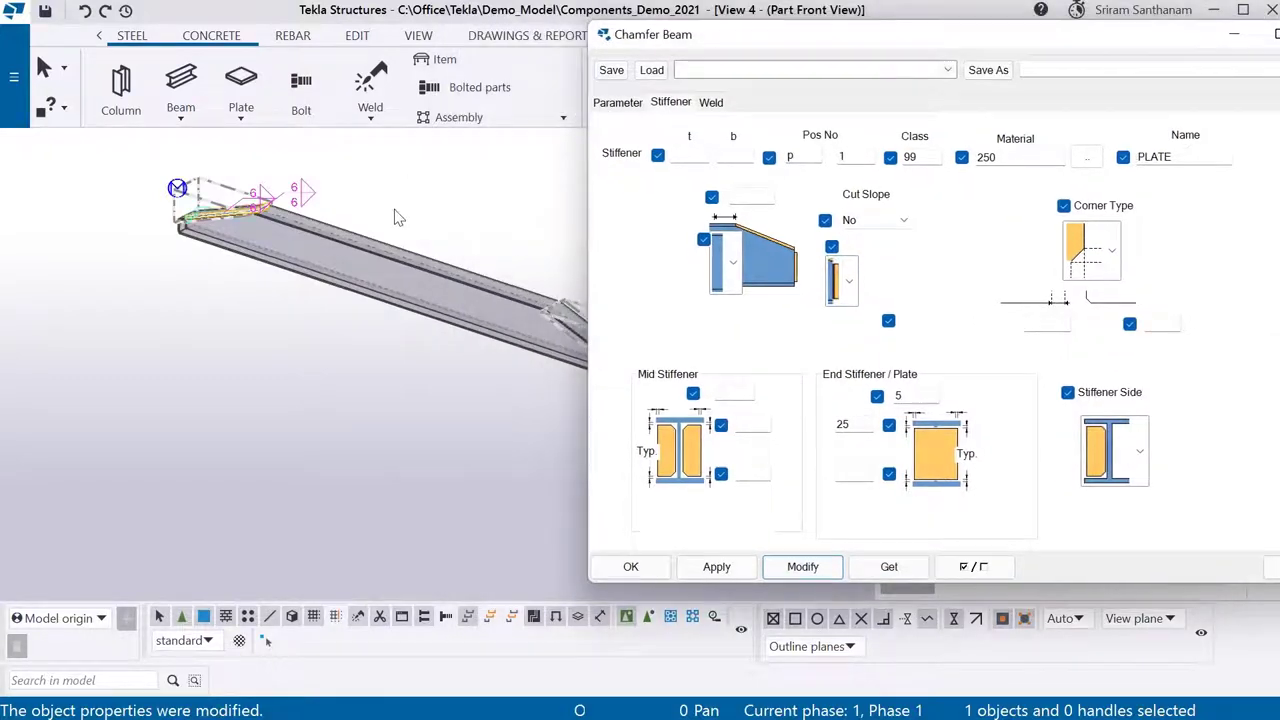
{"action": "scroll", "coordinate": [433, 298], "scroll_direction": "up", "scroll_amount": 3}
{"action": "scroll", "coordinate": [433, 298], "scroll_direction": "up", "scroll_amount": 3}
{"action": "scroll", "coordinate": [433, 298], "scroll_direction": "up", "scroll_amount": 3}
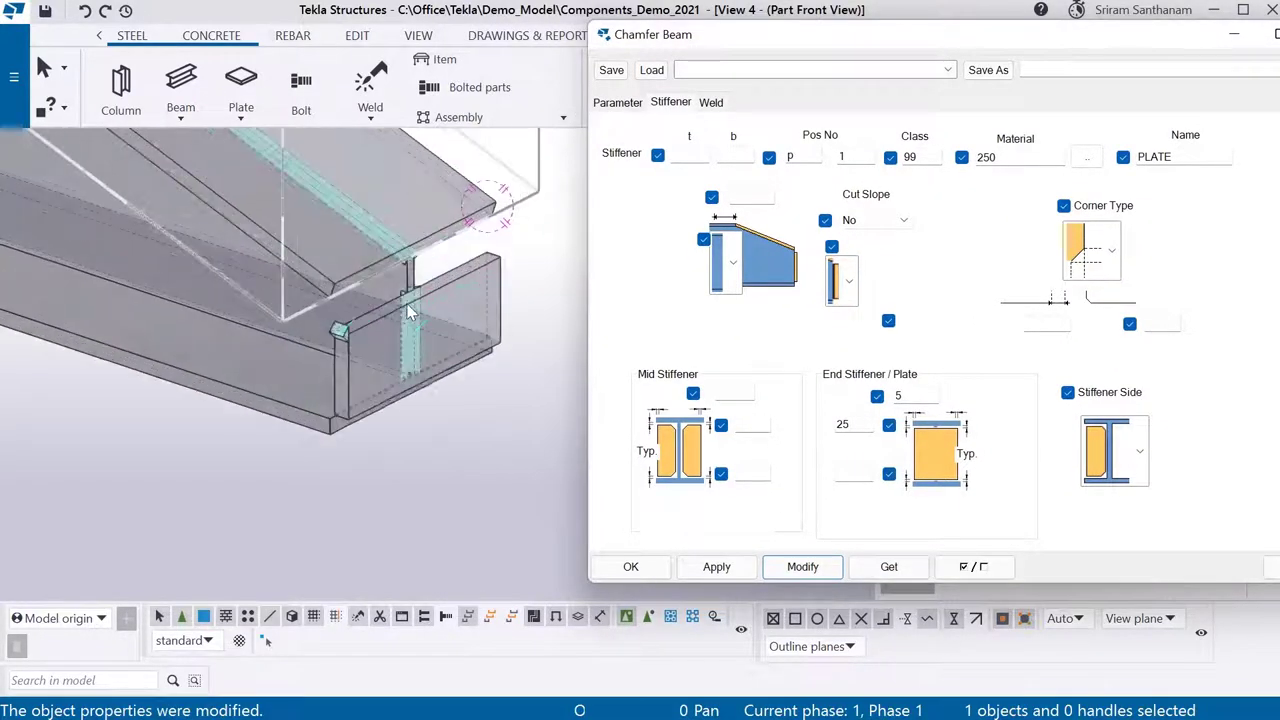
{"action": "scroll", "coordinate": [433, 298], "scroll_direction": "up", "scroll_amount": 3}
Step: Clear the 25 and 5 End Stiffener fields and update the beam
{"action": "double_click", "coordinate": [842, 424]}
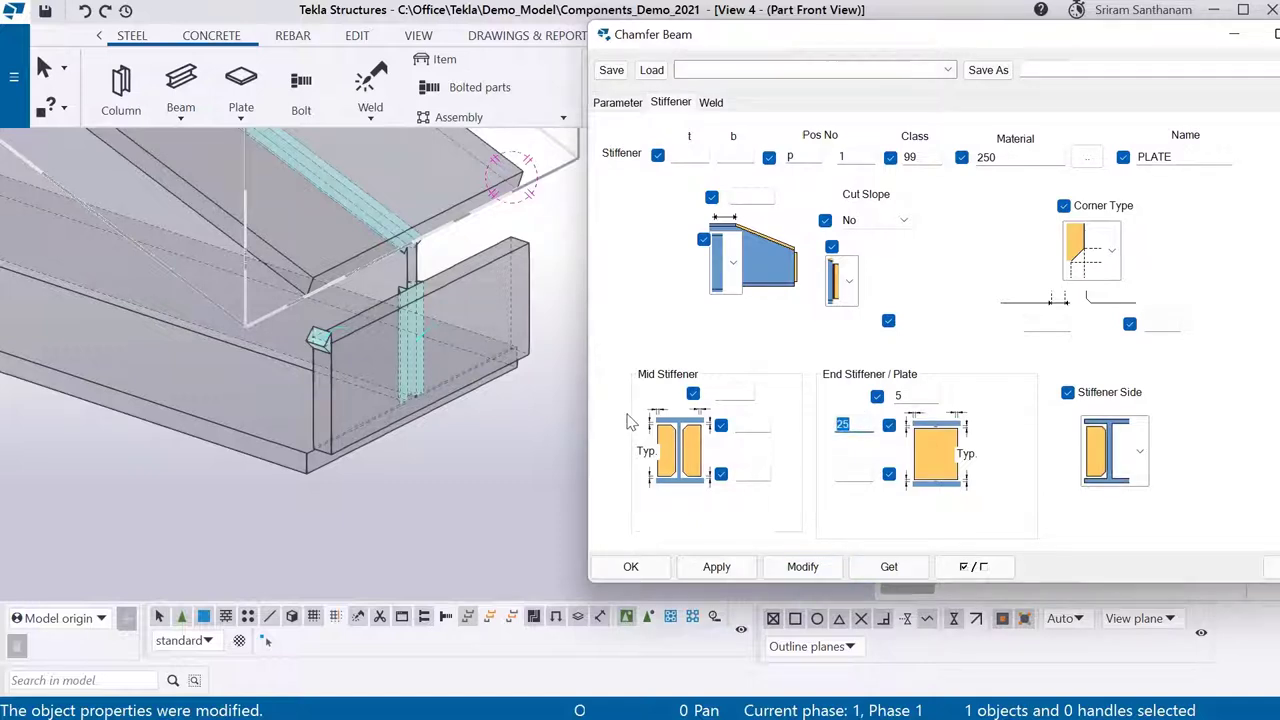
{"action": "key", "text": "BackSpace"}
{"action": "double_click", "coordinate": [915, 395]}
{"action": "key", "text": "BackSpace"}
{"action": "left_click", "coordinate": [834, 575]}
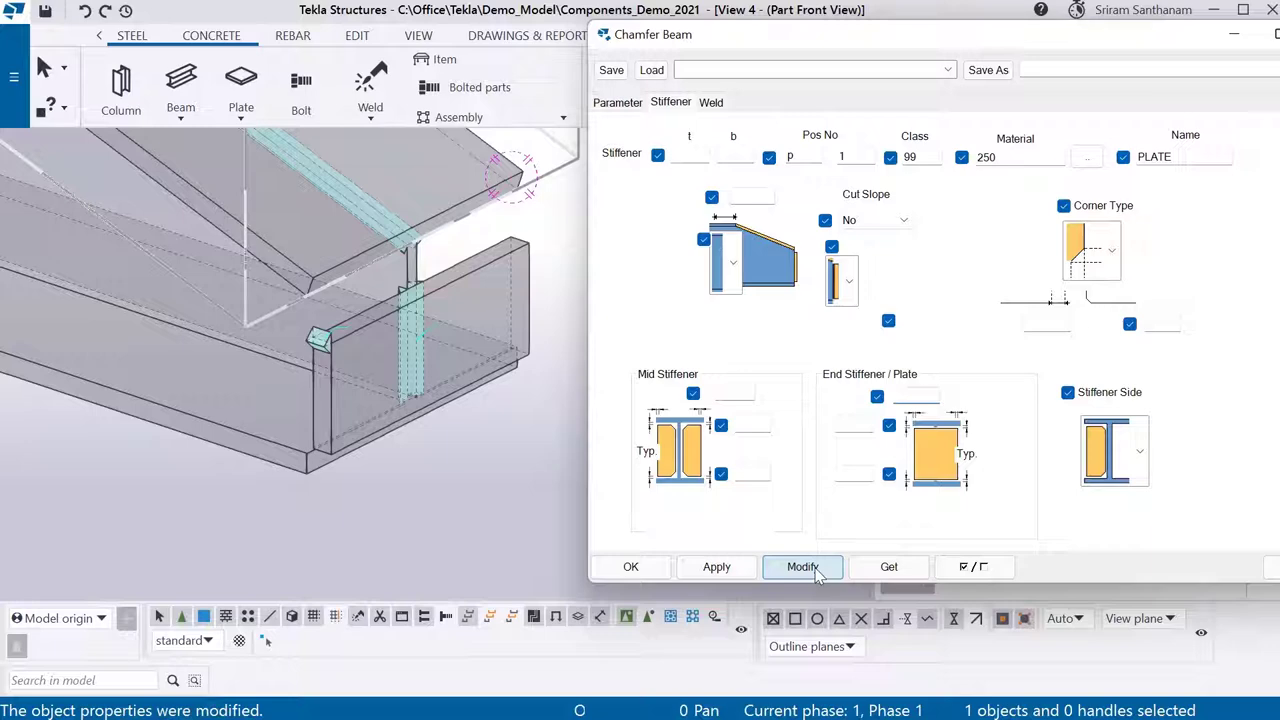
{"action": "scroll", "coordinate": [445, 284], "scroll_direction": "down", "scroll_amount": 3}
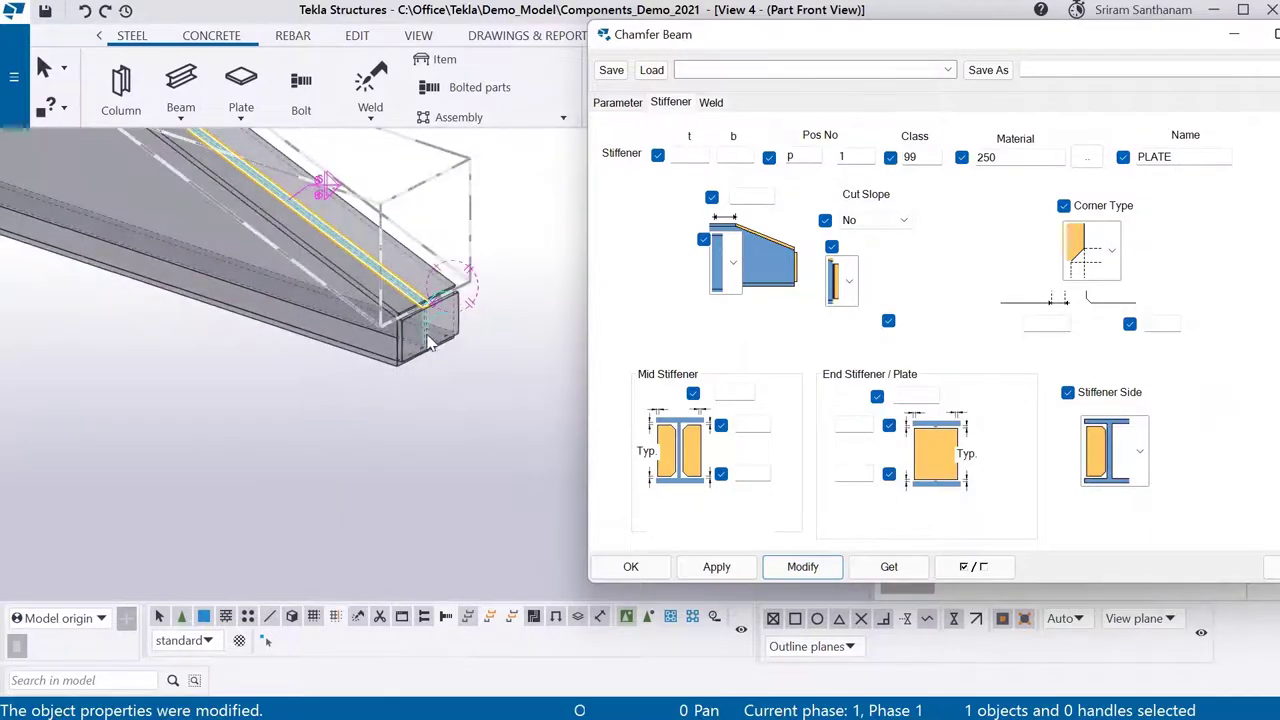
Step: Orbit the model to inspect the chamfered beam ends from the side and above
{"action": "mouse_move", "coordinate": [445, 284]}
{"action": "middle_mouse_down", "text": "ctrl"}
{"action": "mouse_move", "coordinate": [447, 227]}
{"action": "mouse_move", "coordinate": [690, 252]}
{"action": "middle_mouse_up", "text": "ctrl"}
{"action": "scroll", "coordinate": [199, 461], "scroll_direction": "up", "scroll_amount": 5}
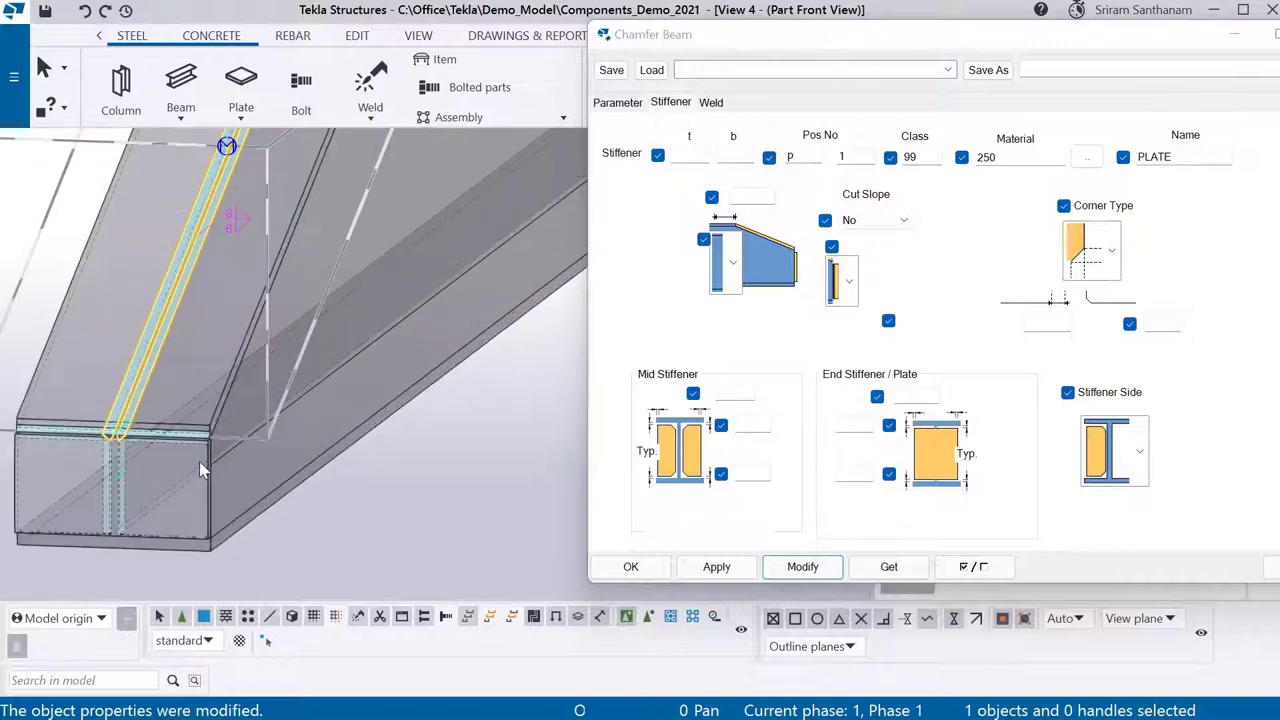
{"action": "scroll", "coordinate": [192, 461], "scroll_direction": "down", "scroll_amount": 5}
{"action": "middle_click_drag", "start_coordinate": [155, 455], "coordinate": [33, 437], "text": "ctrl"}
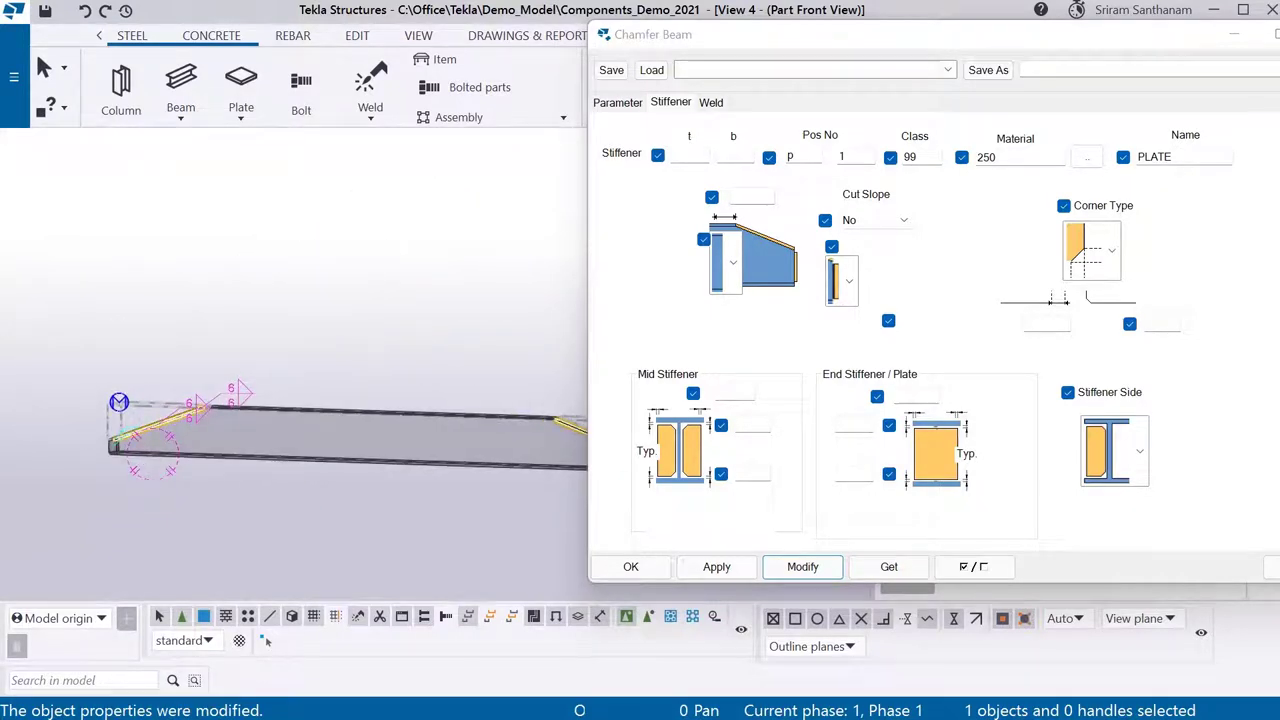
{"action": "scroll", "coordinate": [72, 272], "scroll_direction": "down", "scroll_amount": 3}
{"action": "mouse_move", "coordinate": [170, 305]}
{"action": "middle_mouse_down", "text": "ctrl"}
{"action": "mouse_move", "coordinate": [483, 373]}
{"action": "mouse_move", "coordinate": [304, 366]}
{"action": "middle_mouse_up", "text": "ctrl"}
{"action": "scroll", "coordinate": [190, 348], "scroll_direction": "up", "scroll_amount": 2}
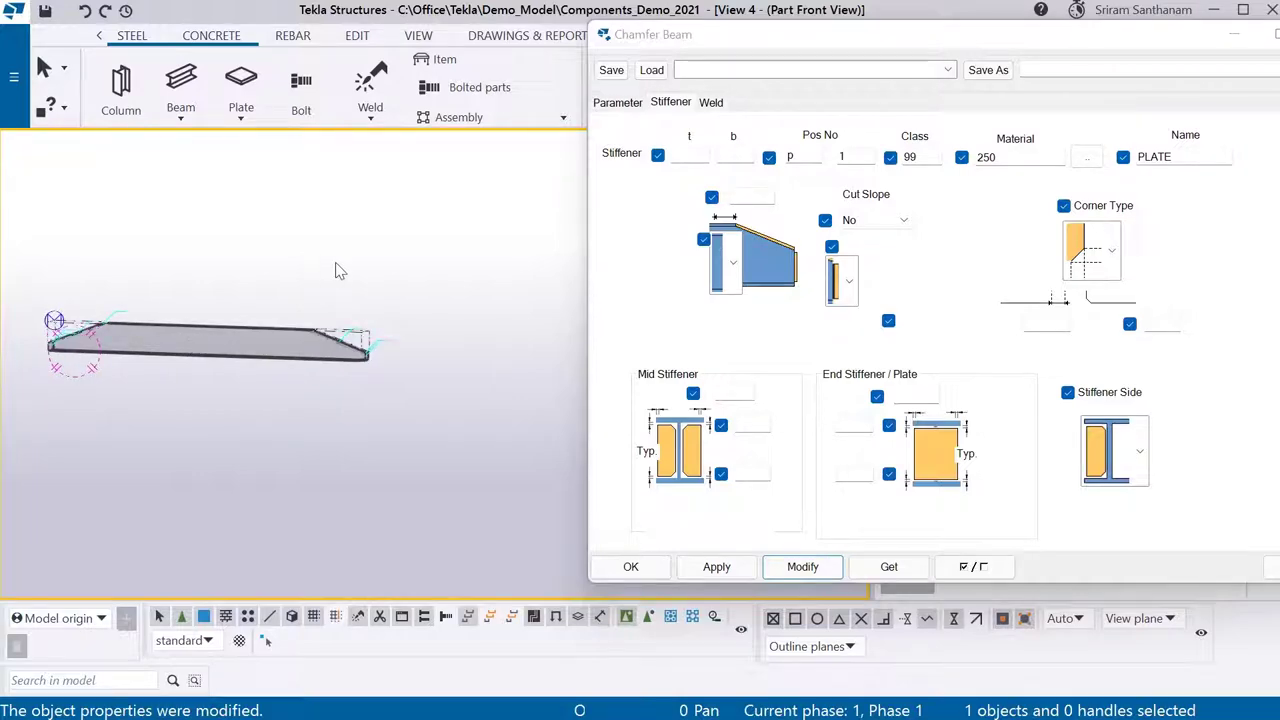
Step: Move the Chamfer Beam component dialog to the left side of the screen
{"action": "left_click_drag", "start_coordinate": [890, 34], "coordinate": [302, 40]}
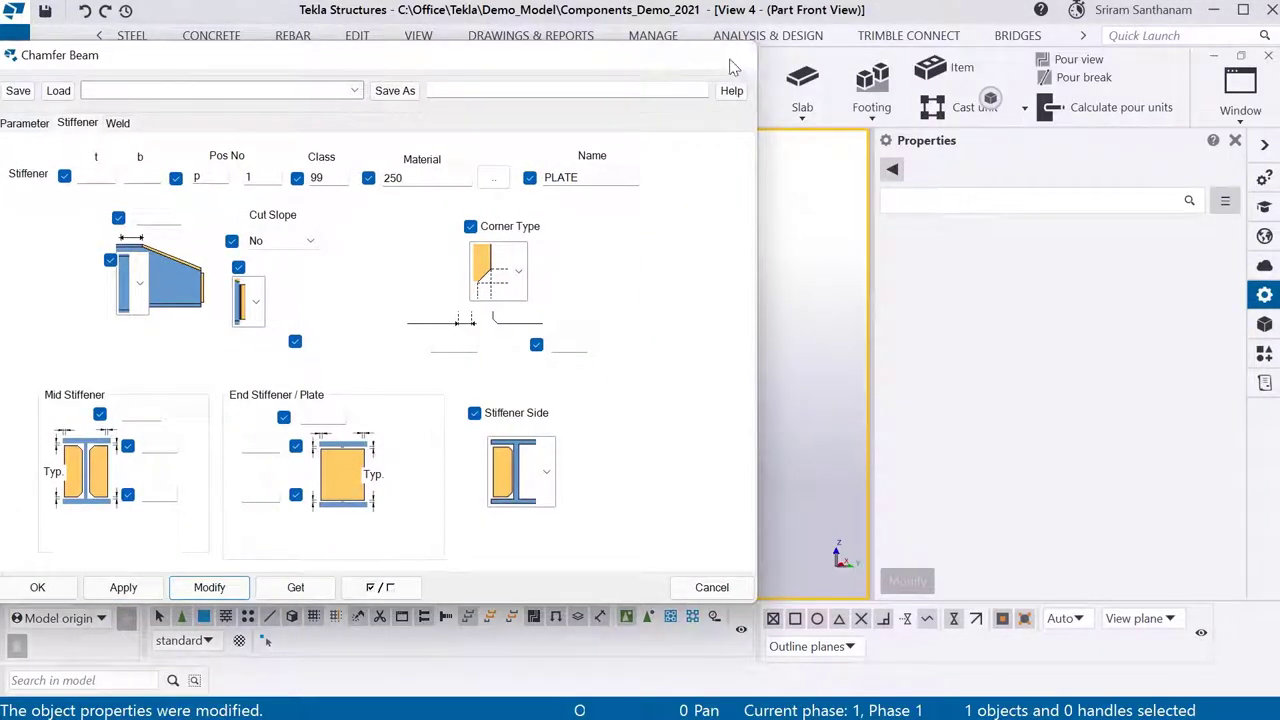